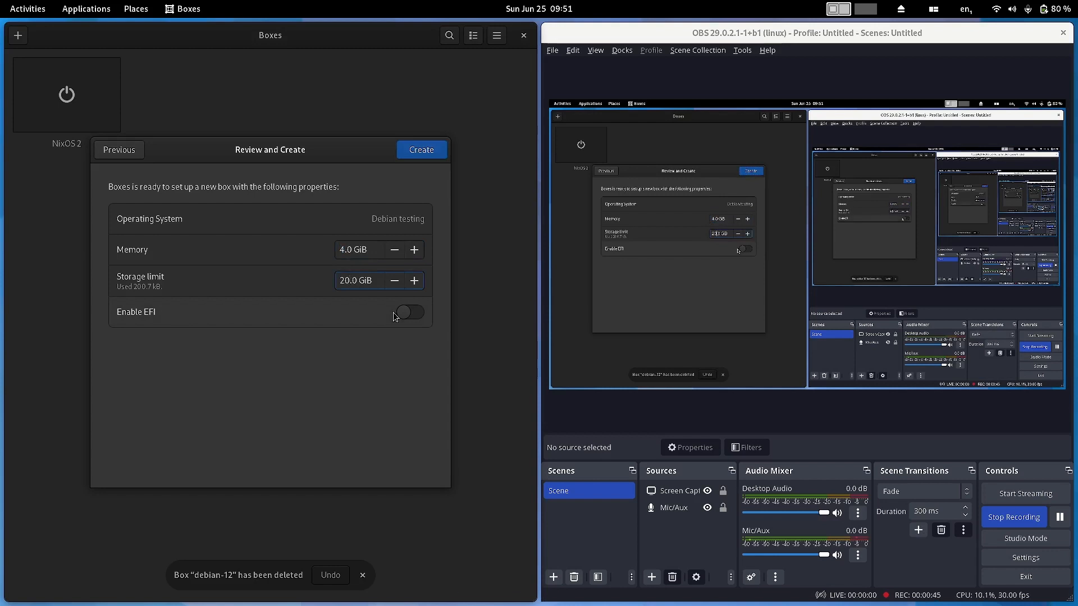
Create the Debian testing box with an adjusted storage limit and show the virtual machine full screen
{"action": "key", "text": "BackSpace"}
{"action": "type", "text": "5"}
{"action": "left_click", "coordinate": [437, 150]}
{"action": "double_click", "coordinate": [306, 35]}
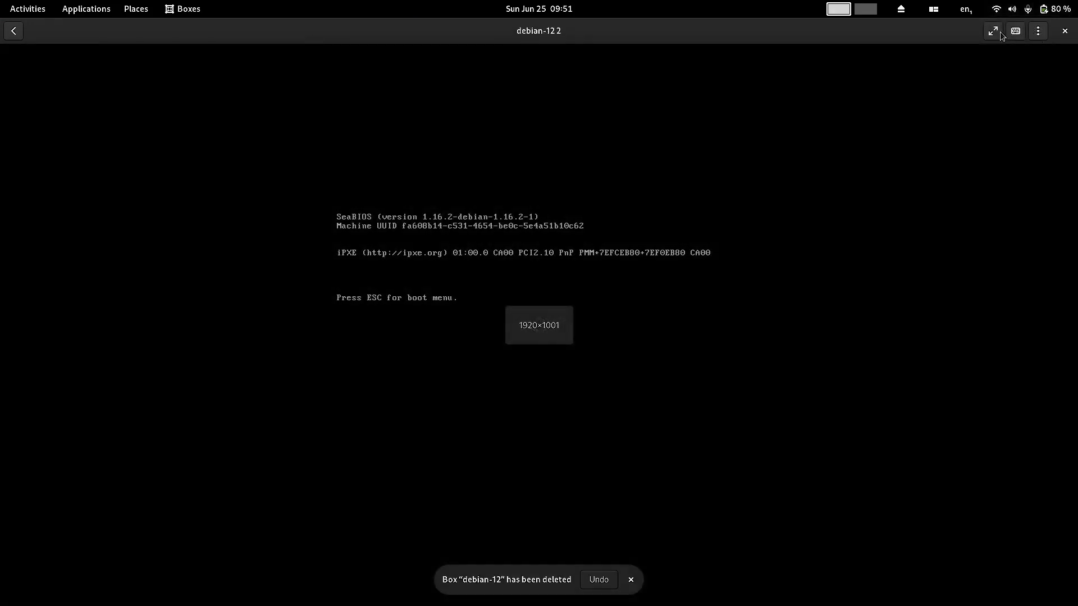
{"action": "left_click", "coordinate": [998, 32]}
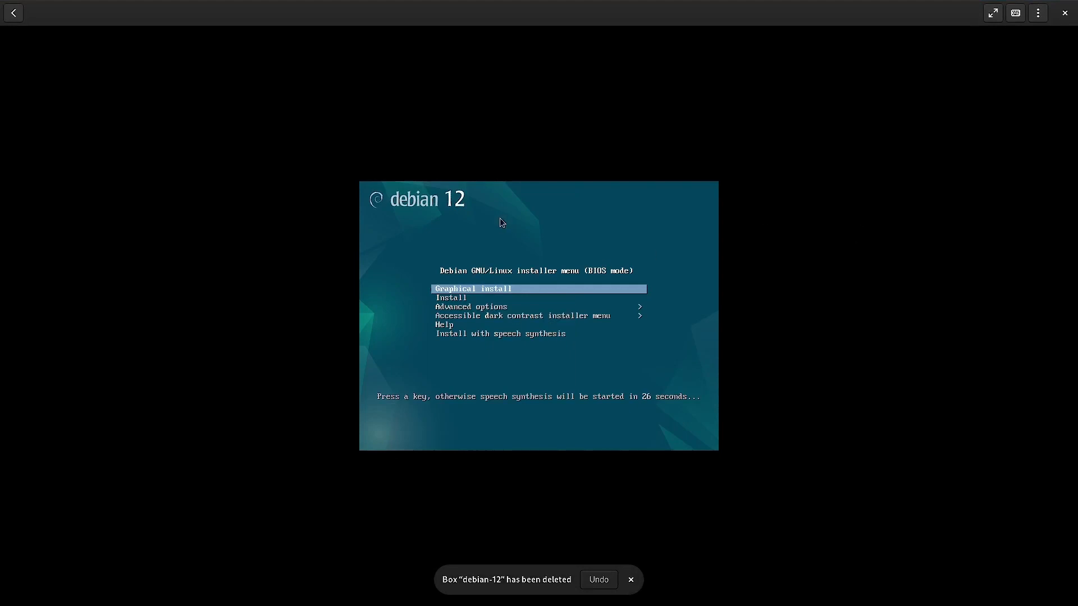
Open the Advanced options in the Debian 12 installer boot menu
{"action": "key", "text": "Down"}
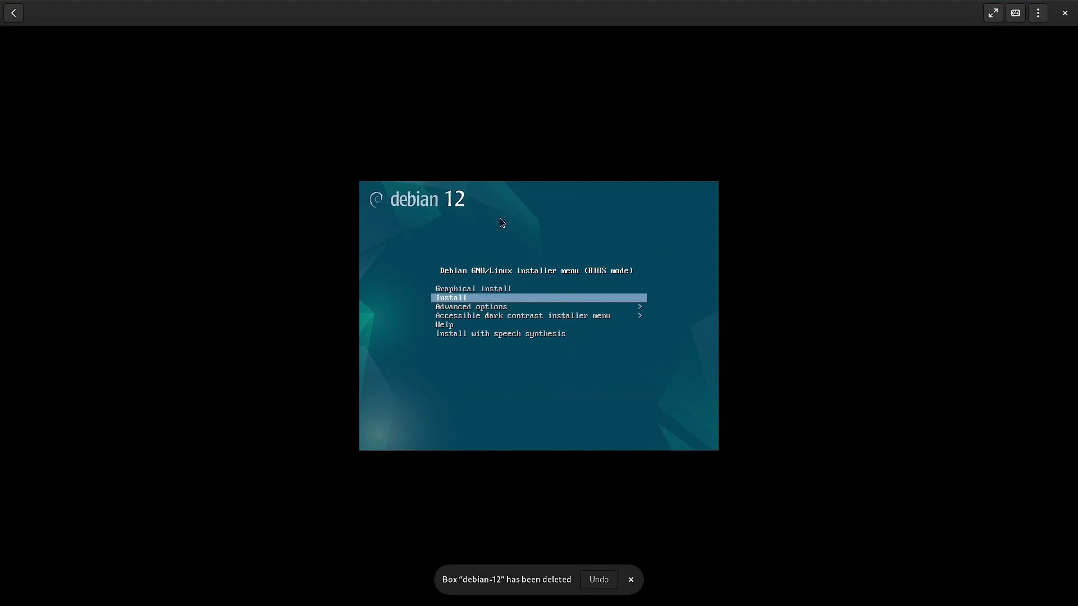
{"action": "key", "text": "Down"}
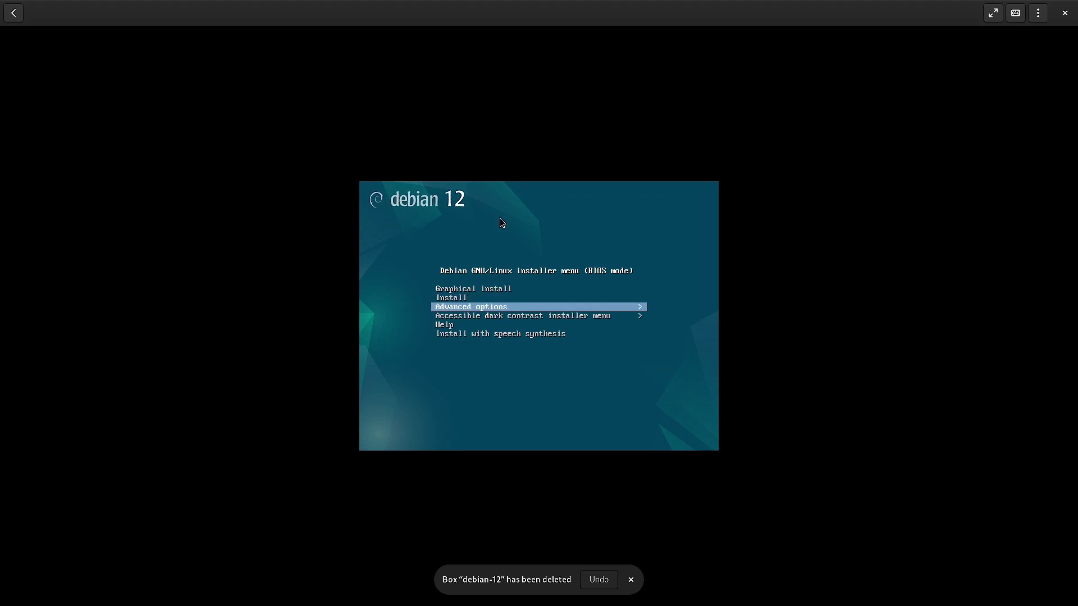
{"action": "key", "text": "Up"}
{"action": "key", "text": "Down"}
{"action": "key", "text": "Return"}
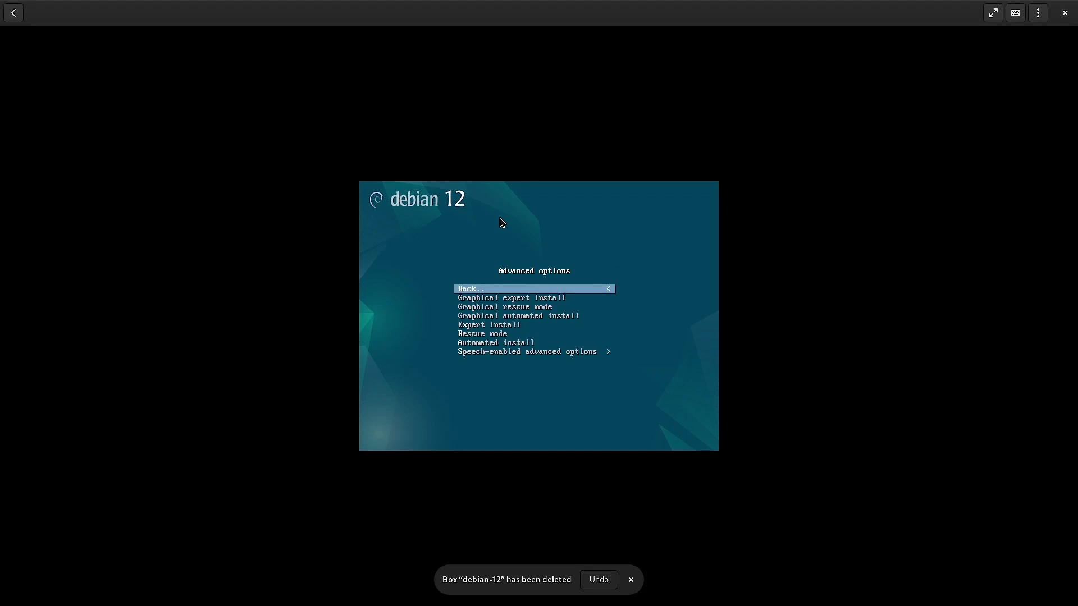
Start the non-graphical Expert install from the advanced boot options
{"action": "key", "text": "Down"}
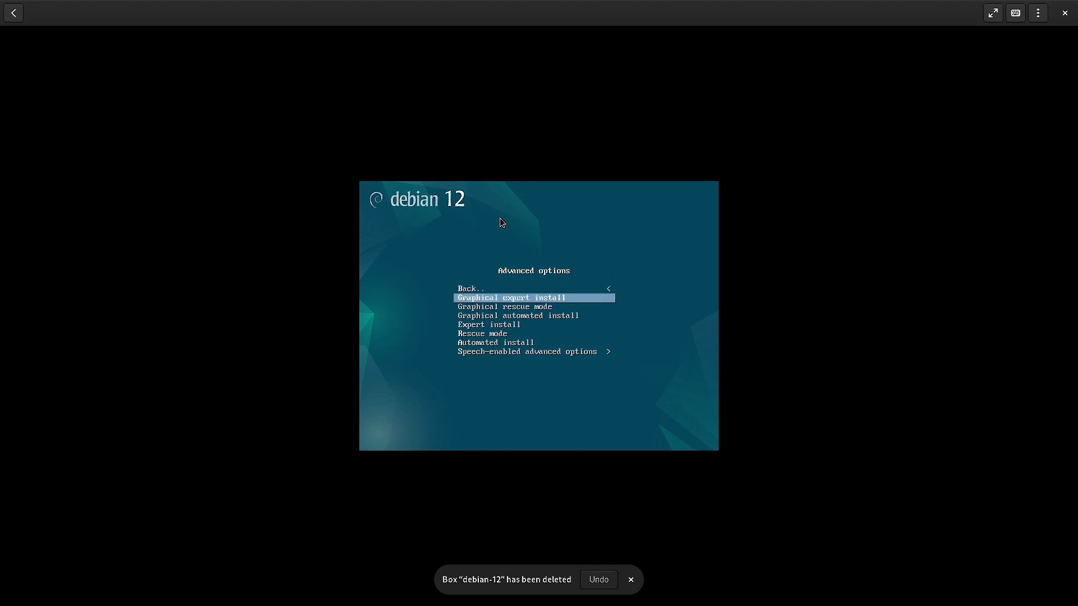
{"action": "key", "text": "Down"}
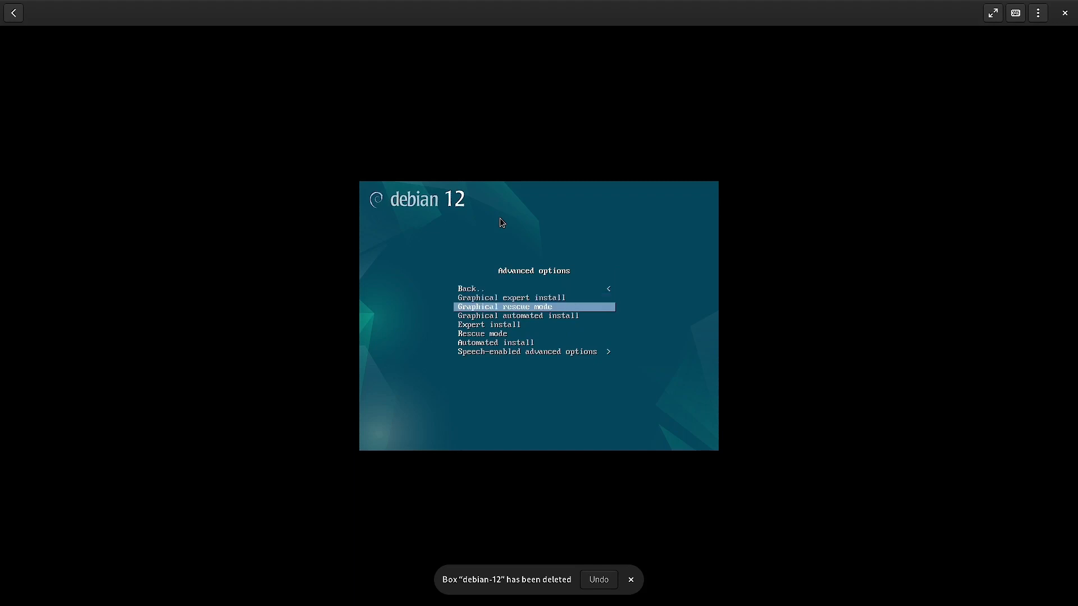
{"action": "key", "text": "Down"}
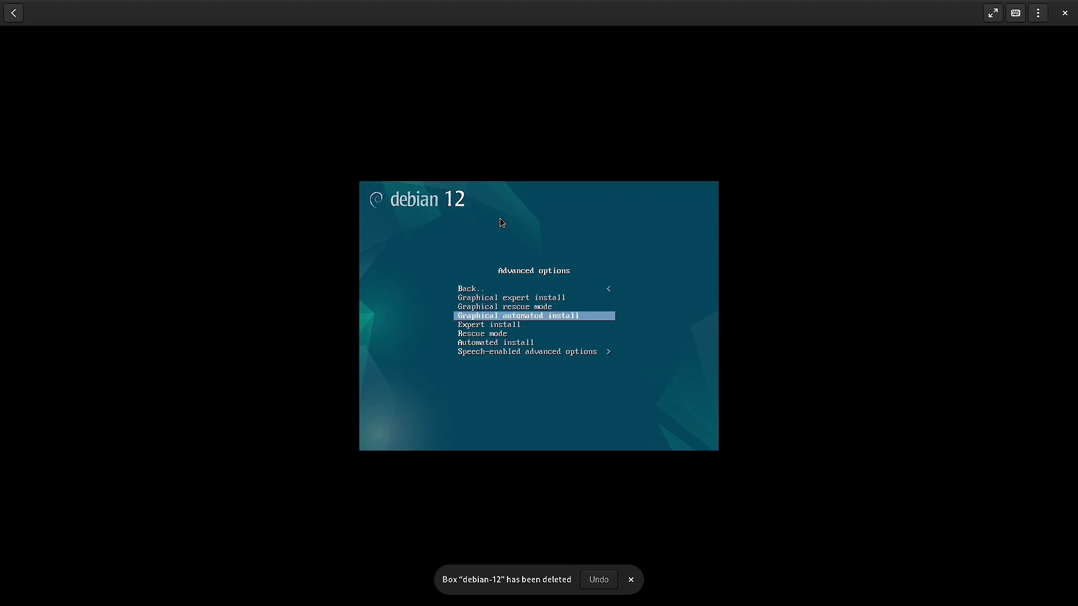
{"action": "key", "text": "Down"}
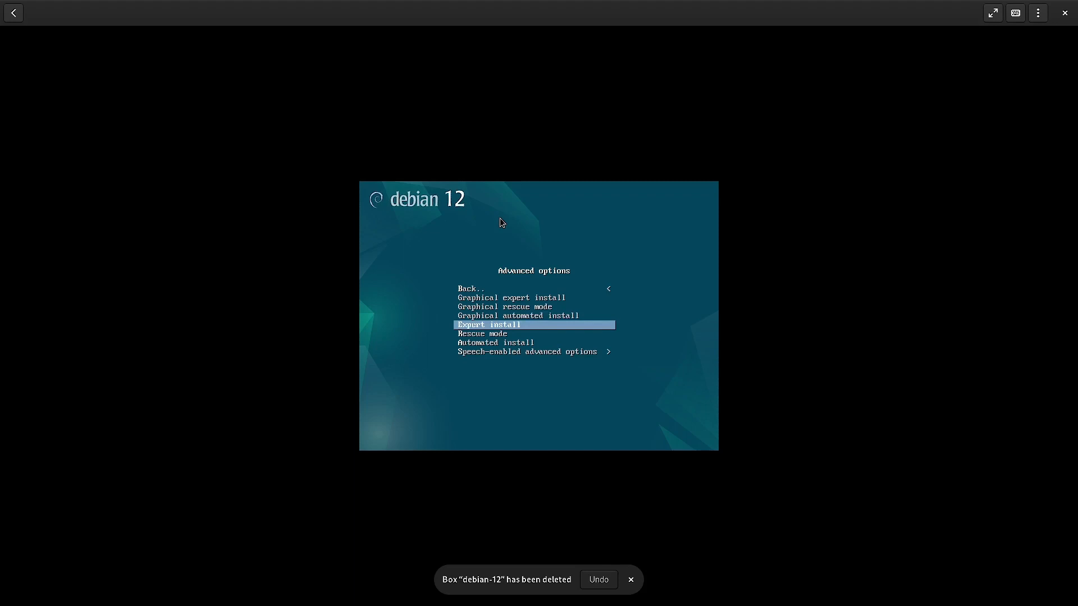
{"action": "key", "text": "Down"}
{"action": "key", "text": "Down"}
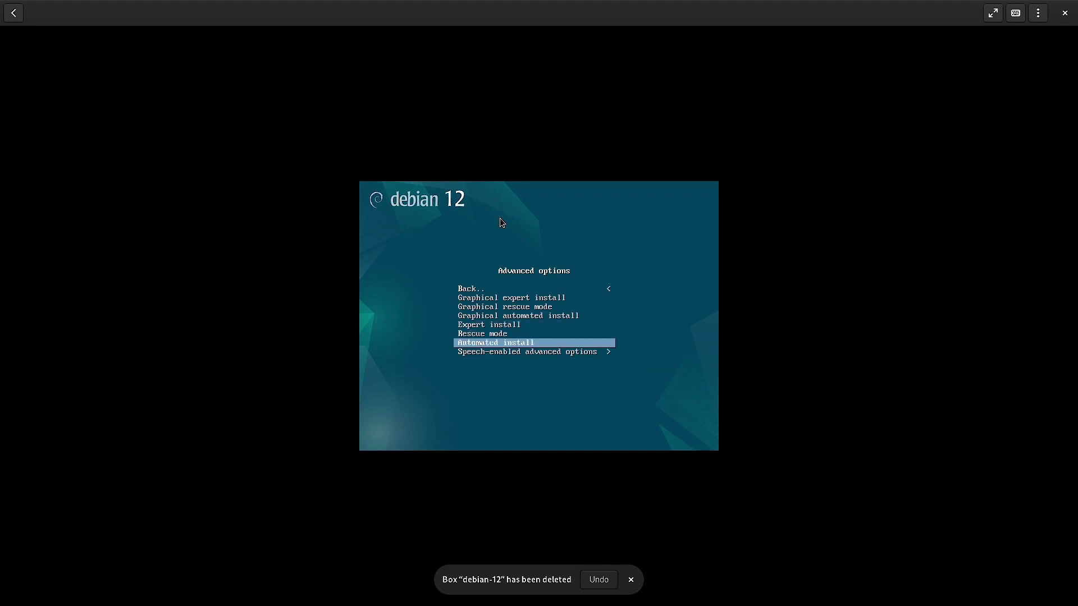
{"action": "key", "text": "Up"}
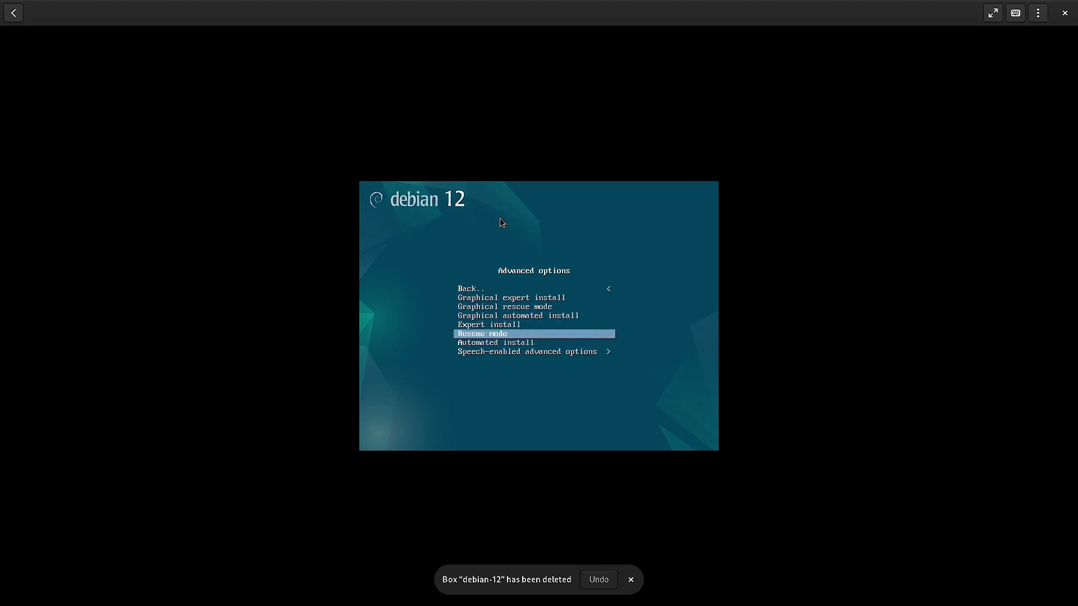
{"action": "key", "text": "Up"}
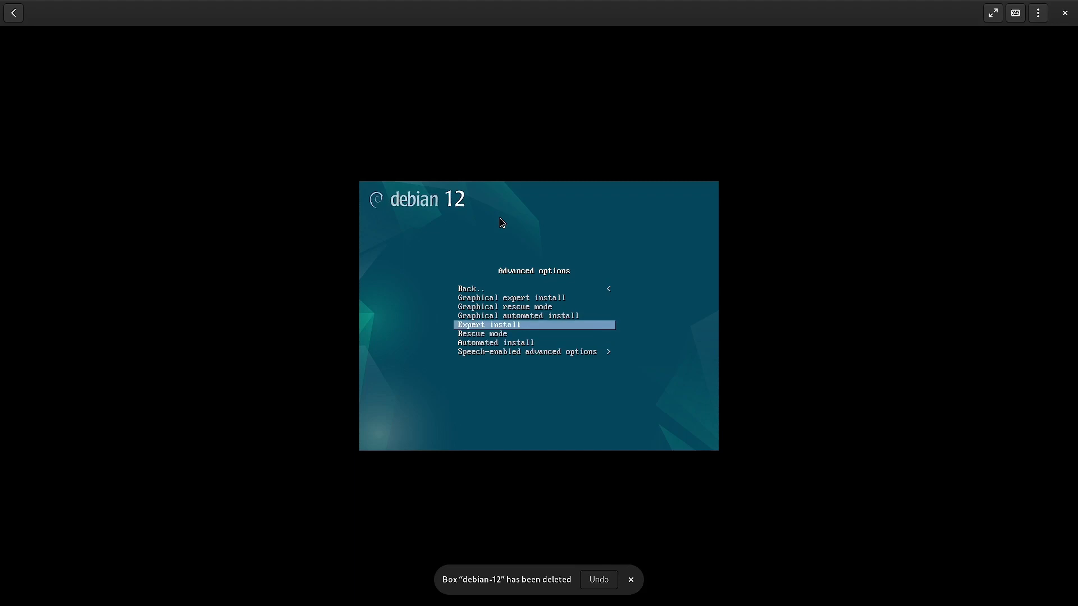
{"action": "key", "text": "Return"}
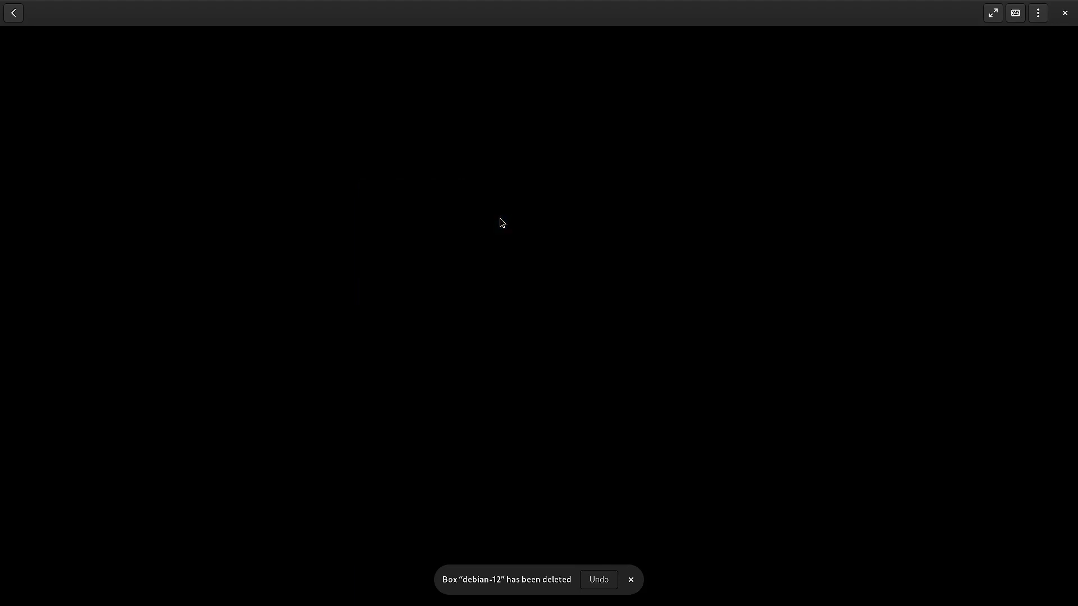
Dismiss the deleted-box notification and choose English as the installation language
{"action": "left_click", "coordinate": [631, 580]}
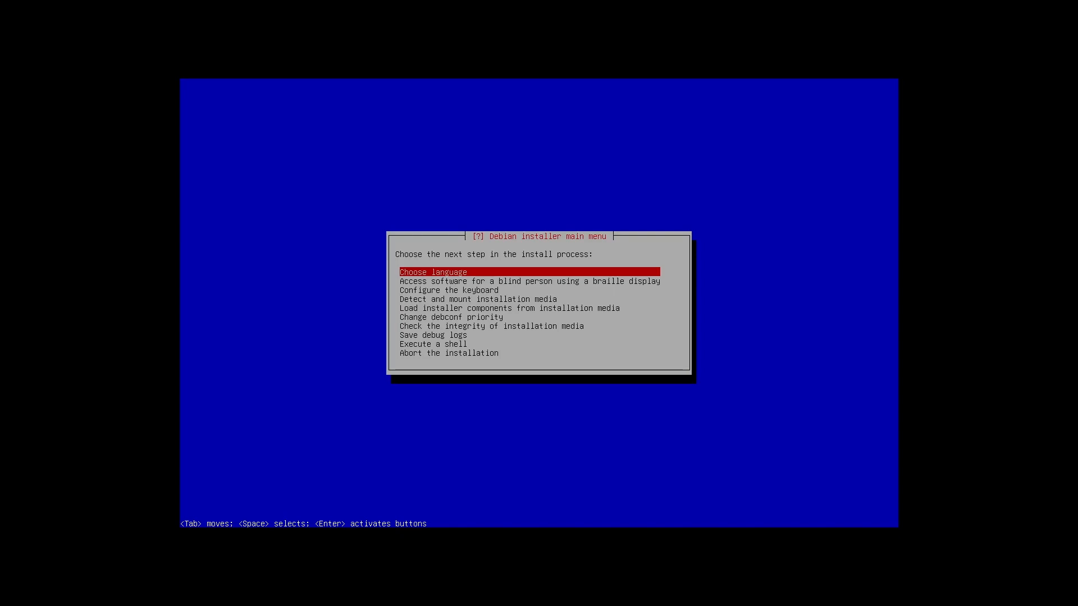
{"action": "key", "text": "Return"}
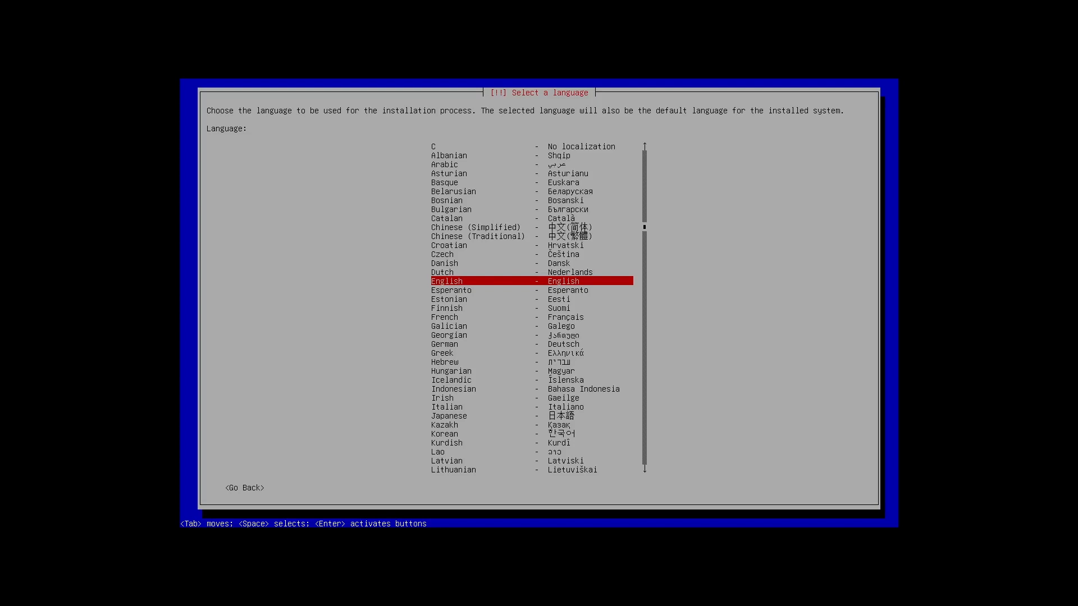
{"action": "key", "text": "Return"}
Set the location to India and base the default locale settings on India (en_IN)
{"action": "key", "text": "Up"}
{"action": "key", "text": "Up"}
{"action": "key", "text": "Up"}
{"action": "key", "text": "Up"}
{"action": "key", "text": "Up"}
{"action": "key", "text": "Up"}
{"action": "key", "text": "Up"}
{"action": "key", "text": "Up"}
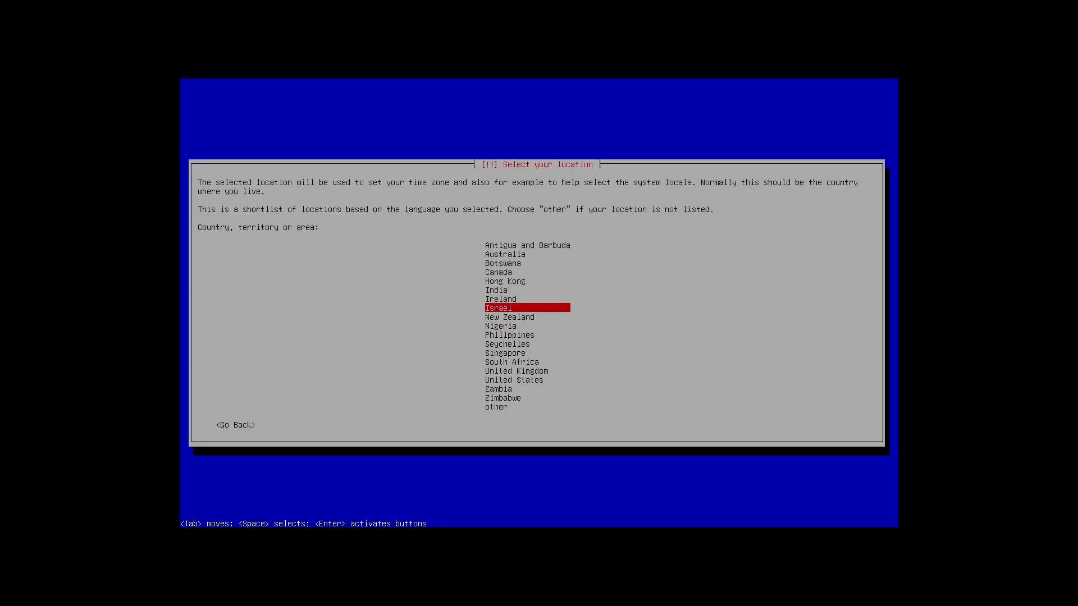
{"action": "key", "text": "Up"}
{"action": "key", "text": "Up"}
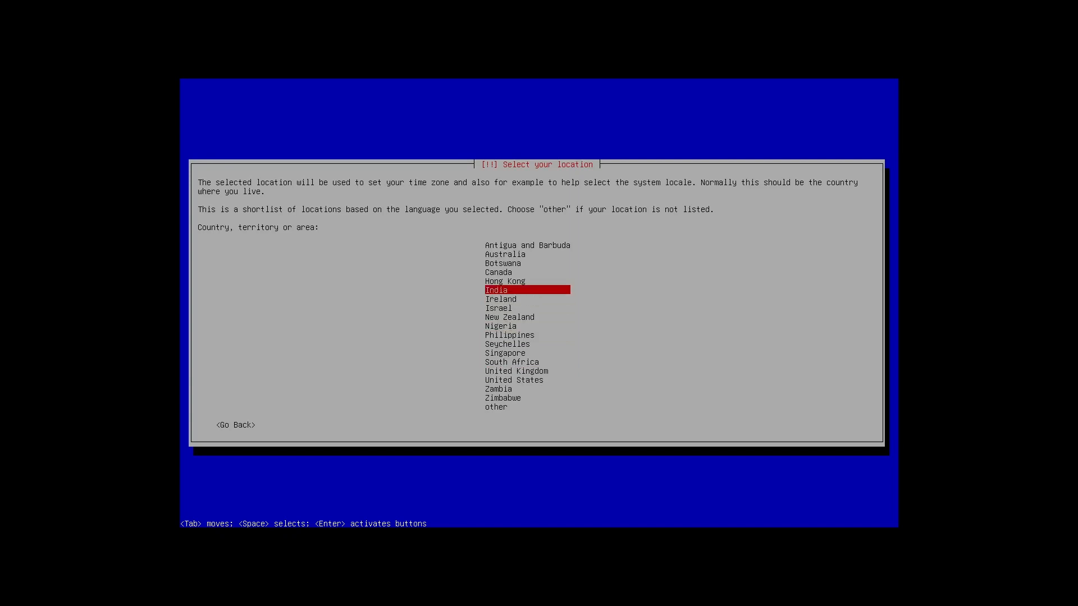
{"action": "key", "text": "Return"}
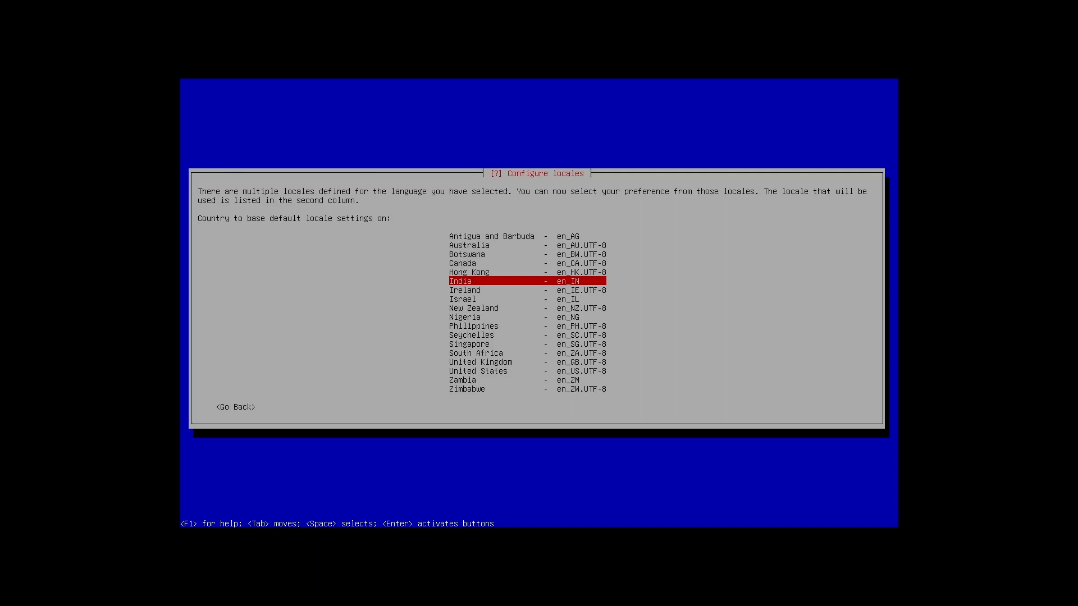
{"action": "key", "text": "Return"}
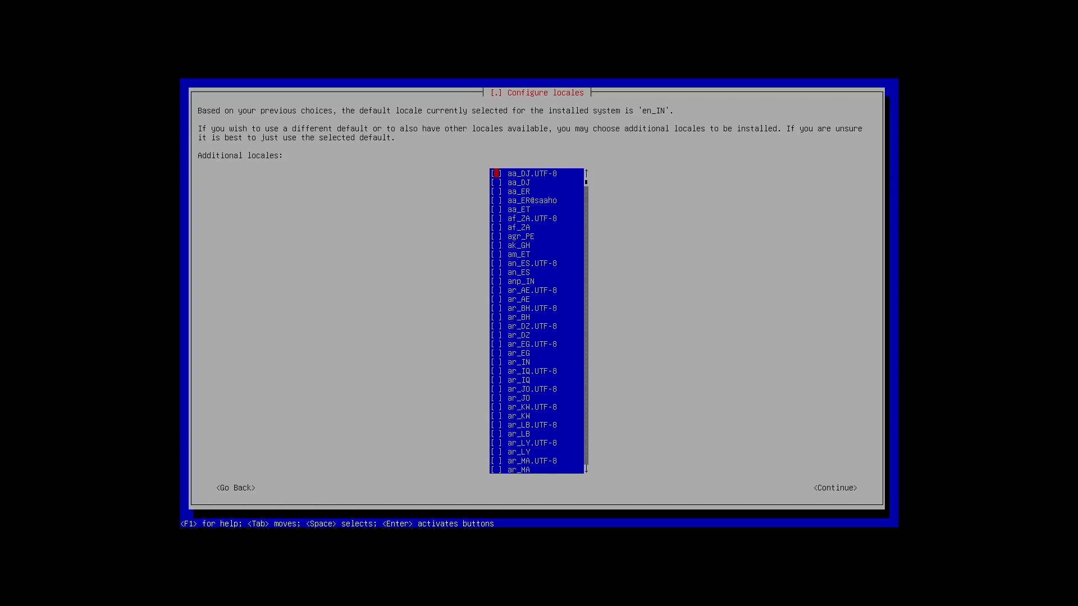
Go through the additional locales down to the en_US entries and return to the installer main menu
{"action": "key", "text": "Down"}
{"action": "key", "text": "Down"}
{"action": "key", "text": "Down"}
{"action": "key", "text": "Down"}
{"action": "key", "text": "Down"}
{"action": "key", "text": "Down"}
{"action": "key", "text": "Down"}
{"action": "key", "text": "Down"}
{"action": "key", "text": "Down"}
{"action": "key", "text": "Down"}
{"action": "key", "text": "Down"}
{"action": "key", "text": "Down"}
{"action": "key", "text": "Down"}
{"action": "key", "text": "Down"}
{"action": "key", "text": "Down"}
{"action": "key", "text": "Down"}
{"action": "key", "text": "Down"}
{"action": "key", "text": "Down"}
{"action": "key", "text": "Down"}
{"action": "key", "text": "Down"}
{"action": "key", "text": "Down"}
{"action": "key", "text": "Down"}
{"action": "key", "text": "Down"}
{"action": "key", "text": "Down"}
{"action": "key", "text": "Down"}
{"action": "key", "text": "Down"}
{"action": "key", "text": "Down"}
{"action": "key", "text": "Down"}
{"action": "key", "text": "Down"}
{"action": "key", "text": "Down"}
{"action": "key", "text": "Down"}
{"action": "key", "text": "Down"}
{"action": "key", "text": "Down"}
{"action": "key", "text": "Down"}
{"action": "key", "text": "Down"}
{"action": "key", "text": "Down"}
{"action": "key", "text": "Down"}
{"action": "key", "text": "Down"}
{"action": "key", "text": "Down"}
{"action": "key", "text": "Down"}
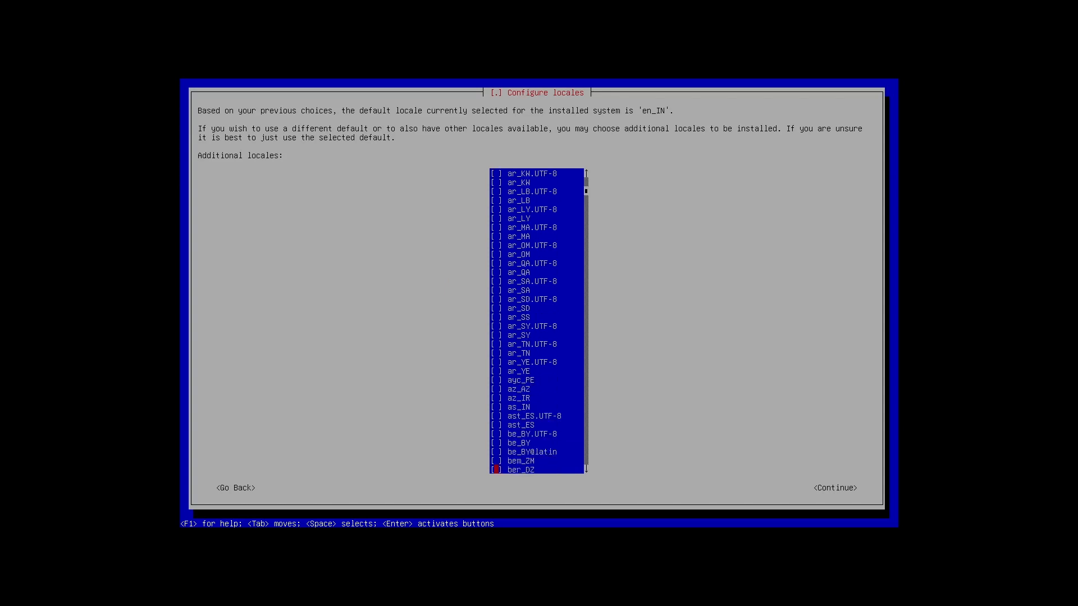
{"action": "key", "text": "Down"}
{"action": "key", "text": "Down"}
{"action": "key", "text": "Down"}
{"action": "key", "text": "Down"}
{"action": "key", "text": "Down"}
{"action": "key", "text": "Down"}
{"action": "key", "text": "Down"}
{"action": "key", "text": "Down"}
{"action": "key", "text": "Down"}
{"action": "key", "text": "Down"}
{"action": "key", "text": "Down"}
{"action": "key", "text": "Down"}
{"action": "key", "text": "Down"}
{"action": "key", "text": "Down"}
{"action": "key", "text": "Down"}
{"action": "key", "text": "Down"}
{"action": "key", "text": "Down"}
{"action": "key", "text": "Down"}
{"action": "key", "text": "Down"}
{"action": "key", "text": "Down"}
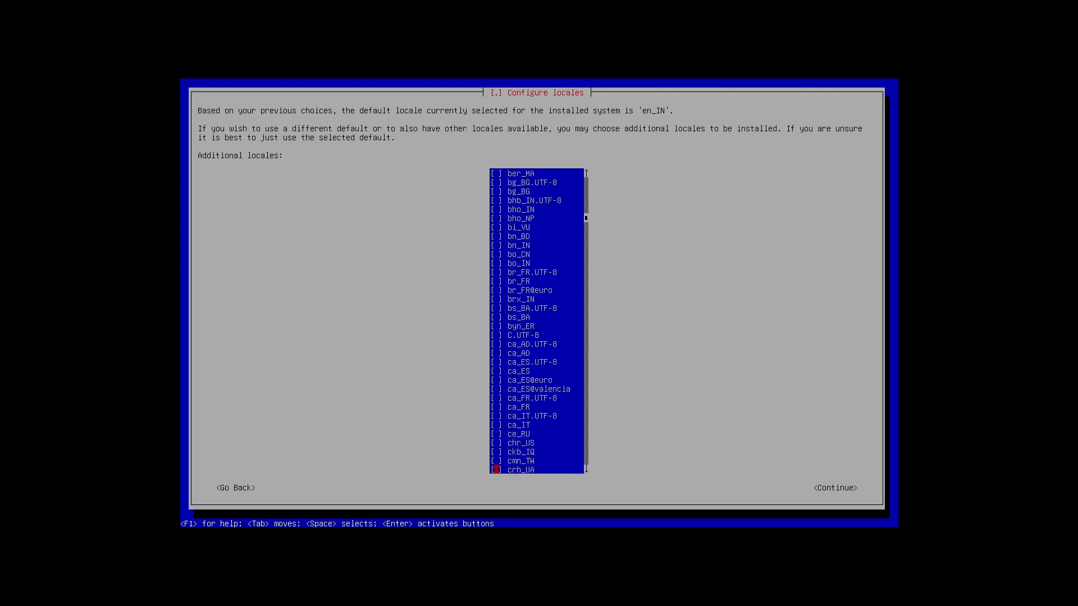
{"action": "key", "text": "Down"}
{"action": "key", "text": "Down"}
{"action": "key", "text": "Down"}
{"action": "key", "text": "Down"}
{"action": "key", "text": "Down"}
{"action": "key", "text": "Down"}
{"action": "key", "text": "Down"}
{"action": "key", "text": "Down"}
{"action": "key", "text": "Down"}
{"action": "key", "text": "Down"}
{"action": "key", "text": "Down"}
{"action": "key", "text": "Down"}
{"action": "key", "text": "Down"}
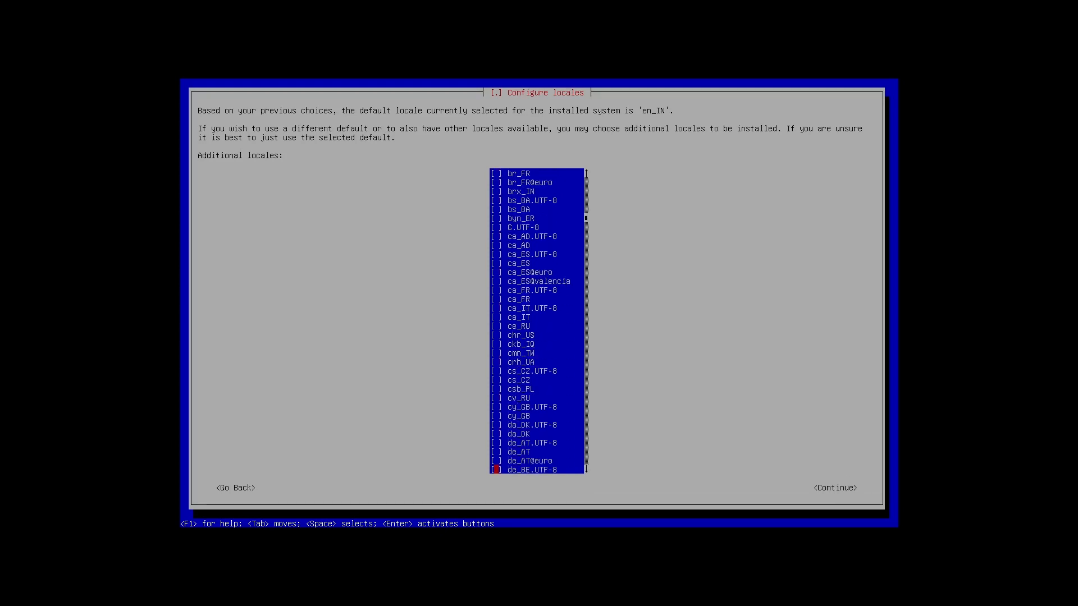
{"action": "key", "text": "Down"}
{"action": "key", "text": "Down"}
{"action": "key", "text": "Down"}
{"action": "key", "text": "Down"}
{"action": "key", "text": "Down"}
{"action": "key", "text": "Down"}
{"action": "key", "text": "Down"}
{"action": "key", "text": "Down"}
{"action": "key", "text": "Down"}
{"action": "key", "text": "Down"}
{"action": "key", "text": "Down"}
{"action": "key", "text": "Down"}
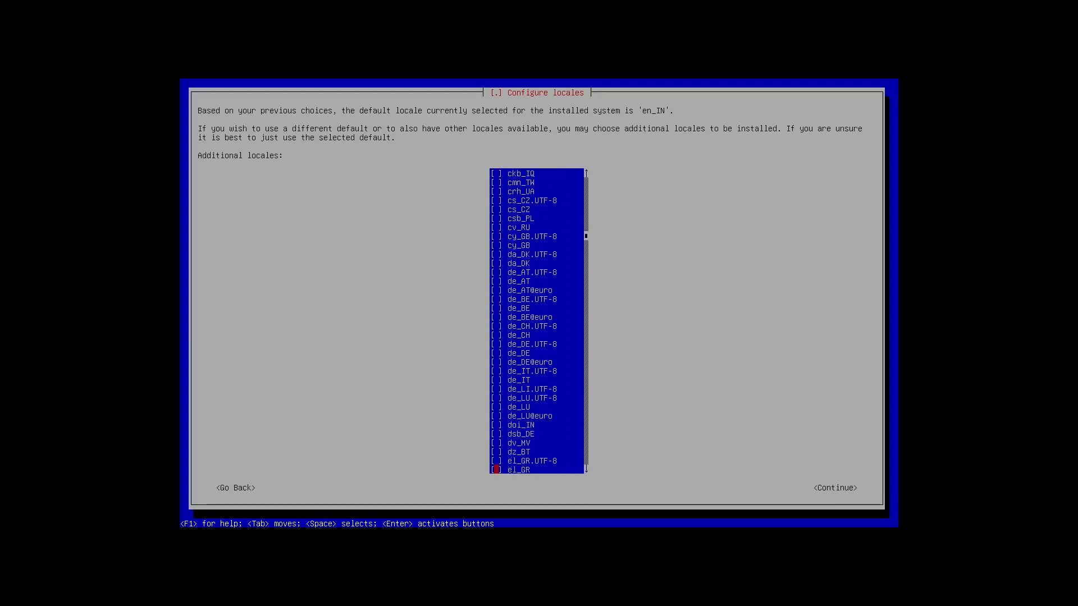
{"action": "key", "text": "Down"}
{"action": "key", "text": "Down"}
{"action": "key", "text": "Down"}
{"action": "key", "text": "Down"}
{"action": "key", "text": "Down"}
{"action": "key", "text": "Down"}
{"action": "key", "text": "Down"}
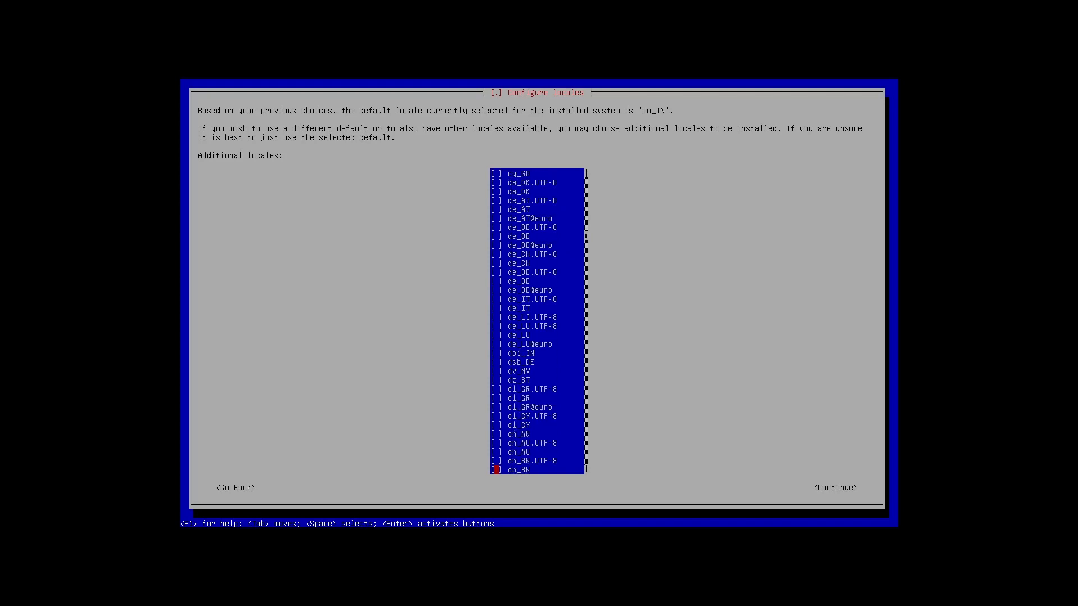
{"action": "key", "text": "Down"}
{"action": "key", "text": "Down"}
{"action": "key", "text": "Down"}
{"action": "key", "text": "Down"}
{"action": "key", "text": "Down"}
{"action": "key", "text": "Down"}
{"action": "key", "text": "Down"}
{"action": "key", "text": "Down"}
{"action": "key", "text": "Down"}
{"action": "key", "text": "Down"}
{"action": "key", "text": "Down"}
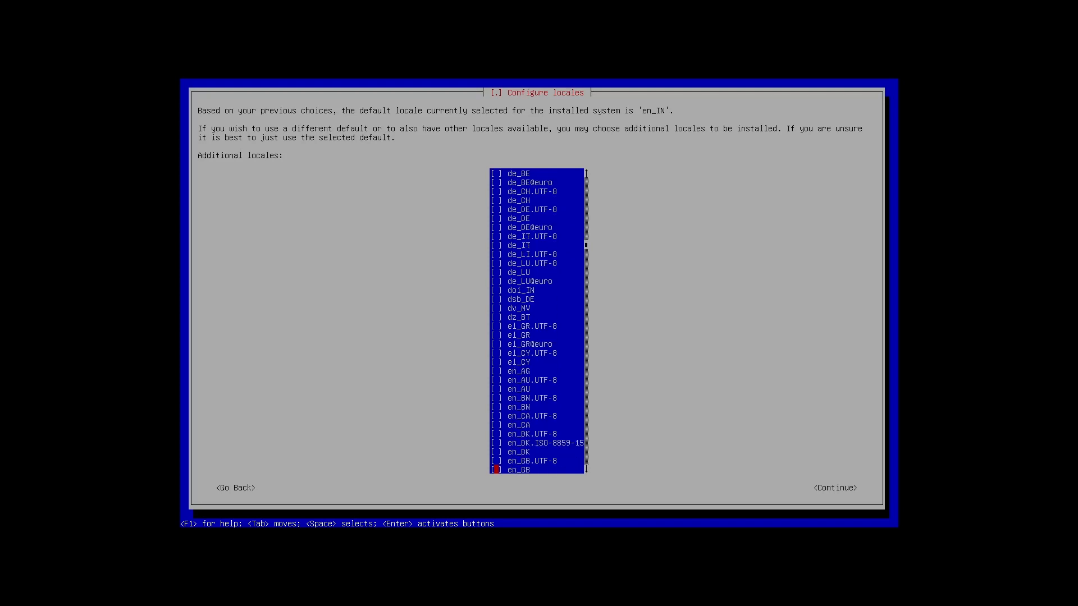
{"action": "key", "text": "Down"}
{"action": "key", "text": "Down"}
{"action": "key", "text": "Down"}
{"action": "key", "text": "Down"}
{"action": "key", "text": "Down"}
{"action": "key", "text": "Down"}
{"action": "key", "text": "Down"}
{"action": "key", "text": "Down"}
{"action": "key", "text": "Down"}
{"action": "key", "text": "Down"}
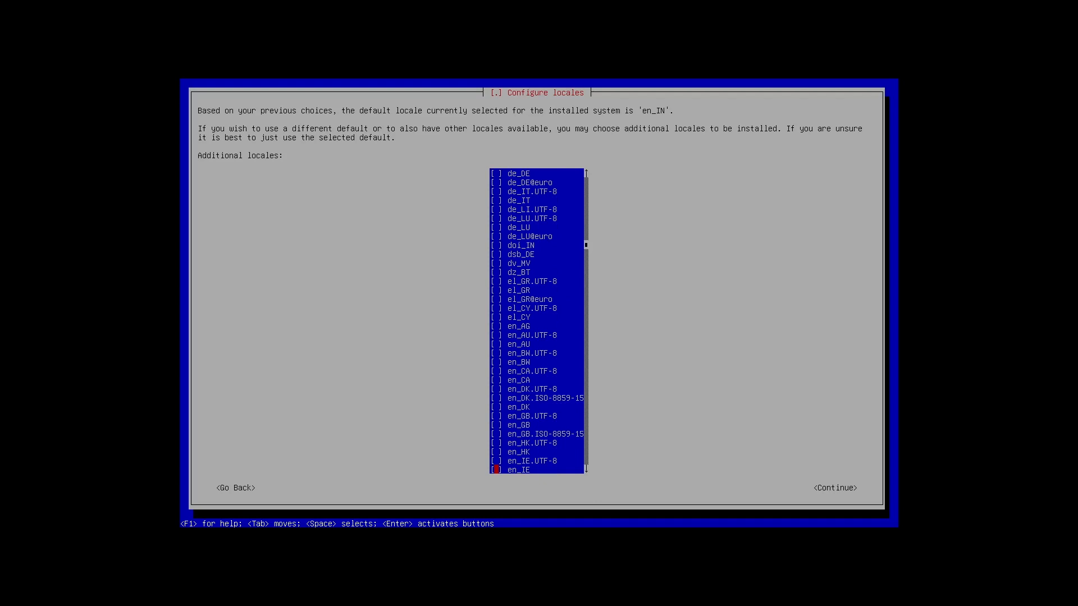
{"action": "key", "text": "Down"}
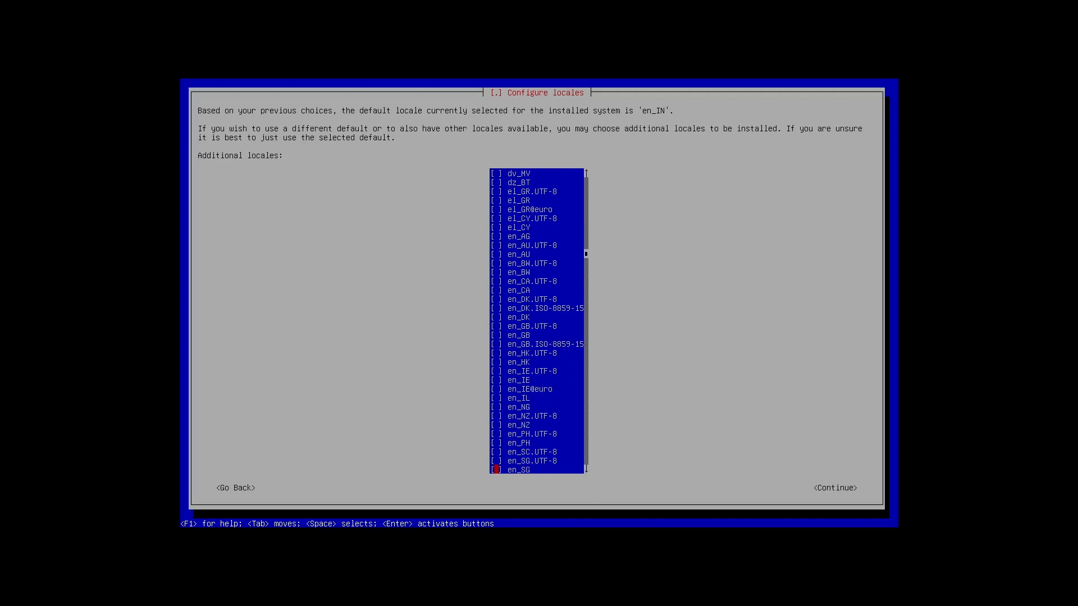
{"action": "key", "text": "Down"}
{"action": "key", "text": "Down"}
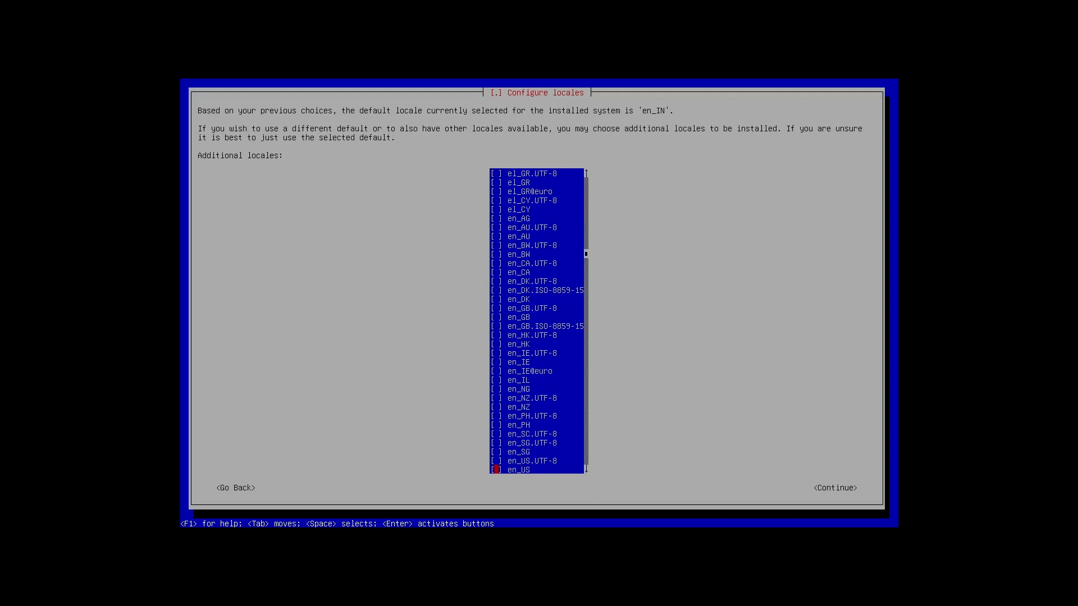
{"action": "key", "text": "Up"}
{"action": "key", "text": "Down"}
{"action": "key", "text": "Escape"}
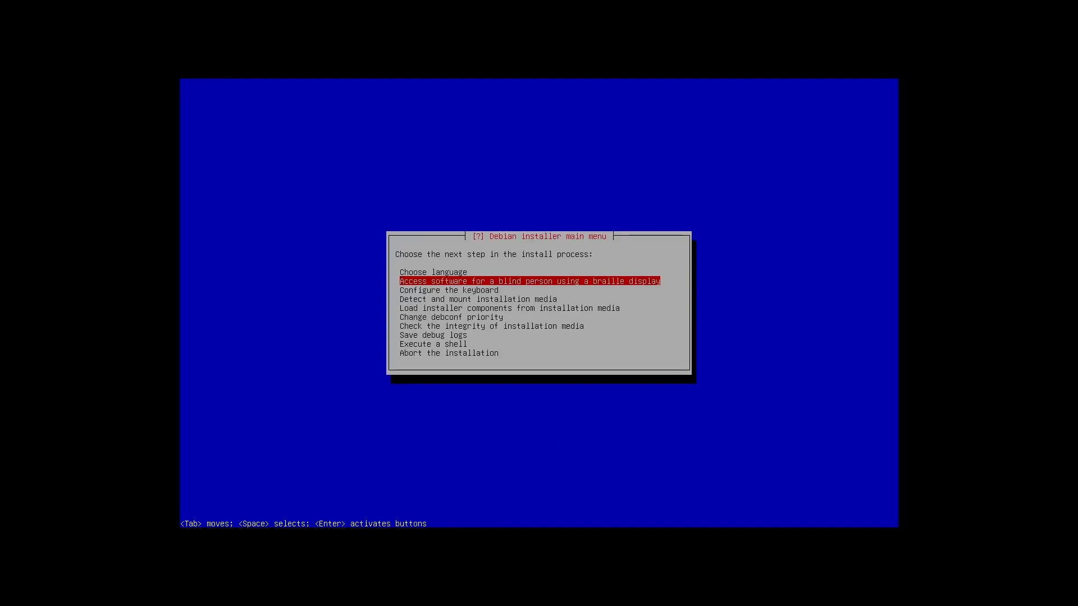
Open the keyboard configuration and look through the available keymaps down to Vietnamese
{"action": "key", "text": "Down"}
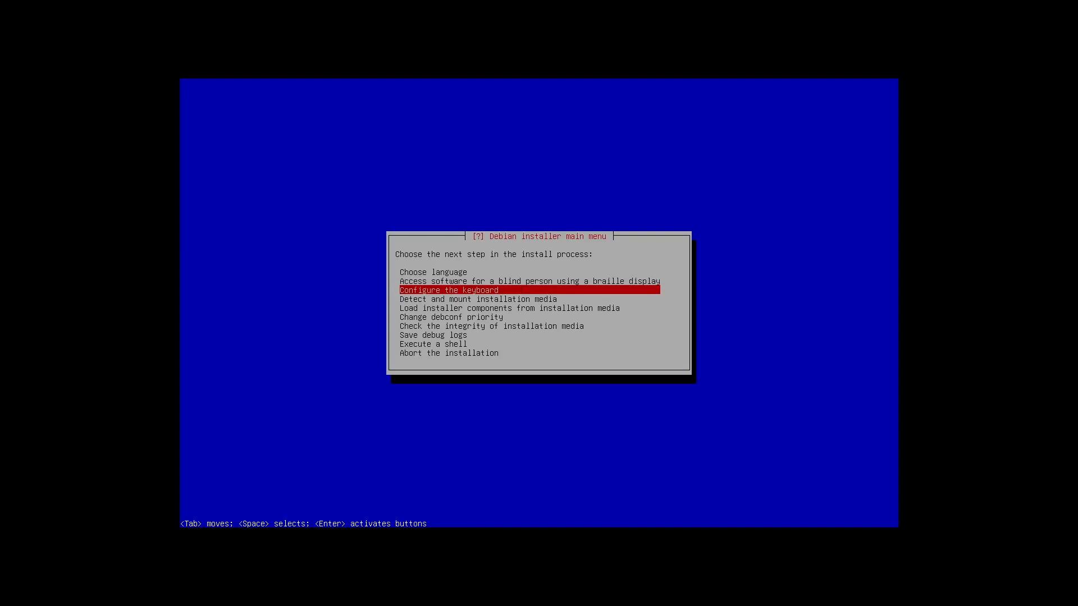
{"action": "key", "text": "Return"}
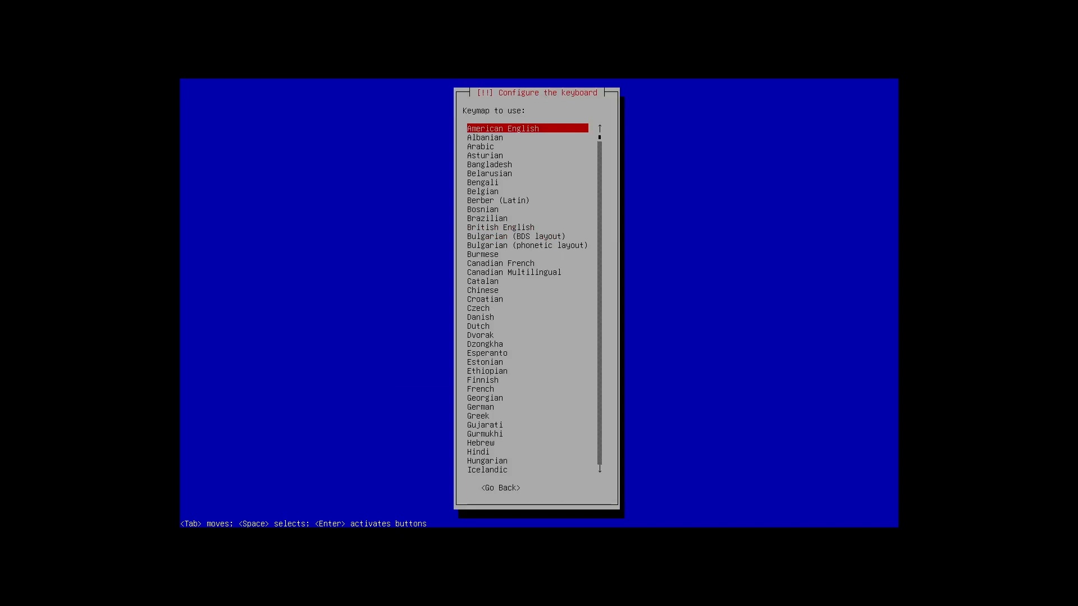
{"action": "key", "text": "Down"}
{"action": "key", "text": "Down"}
{"action": "key", "text": "Down"}
{"action": "key", "text": "Down"}
{"action": "key", "text": "Down"}
{"action": "key", "text": "Down"}
{"action": "key", "text": "Down"}
{"action": "key", "text": "Down"}
{"action": "key", "text": "Down"}
{"action": "key", "text": "Down"}
{"action": "key", "text": "Down"}
{"action": "key", "text": "Down"}
{"action": "key", "text": "Down"}
{"action": "key", "text": "Down"}
{"action": "key", "text": "Down"}
{"action": "key", "text": "Down"}
{"action": "key", "text": "Down"}
{"action": "key", "text": "Down"}
{"action": "key", "text": "Down"}
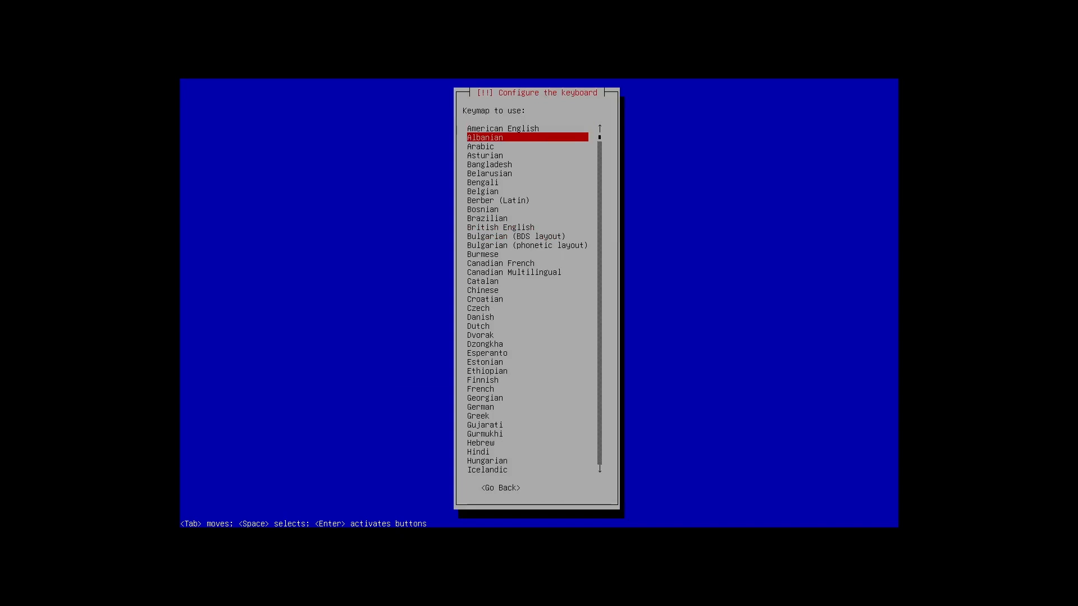
{"action": "key", "text": "Down"}
{"action": "key", "text": "Down"}
{"action": "key", "text": "Down"}
{"action": "key", "text": "Down"}
{"action": "key", "text": "Down"}
{"action": "key", "text": "Down"}
{"action": "key", "text": "Down"}
{"action": "key", "text": "Down"}
{"action": "key", "text": "Down"}
{"action": "key", "text": "Down"}
{"action": "key", "text": "Down"}
{"action": "key", "text": "Down"}
{"action": "key", "text": "Down"}
{"action": "key", "text": "Down"}
{"action": "key", "text": "Down"}
{"action": "key", "text": "Down"}
{"action": "key", "text": "Down"}
{"action": "key", "text": "Down"}
{"action": "key", "text": "Down"}
{"action": "key", "text": "Down"}
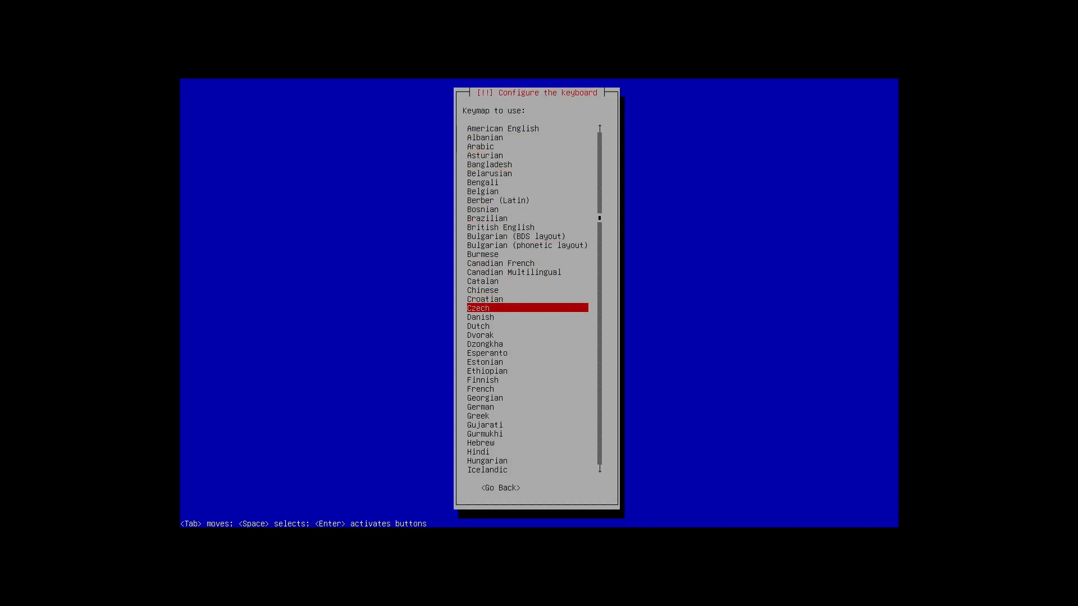
{"action": "key", "text": "Down"}
{"action": "key", "text": "Down"}
{"action": "key", "text": "Down"}
{"action": "key", "text": "Down"}
{"action": "key", "text": "Down"}
{"action": "key", "text": "Down"}
{"action": "key", "text": "Down"}
{"action": "key", "text": "Down"}
{"action": "key", "text": "Down"}
{"action": "key", "text": "Down"}
{"action": "key", "text": "Down"}
{"action": "key", "text": "Down"}
{"action": "key", "text": "Down"}
{"action": "key", "text": "Down"}
{"action": "key", "text": "Down"}
{"action": "key", "text": "Down"}
{"action": "key", "text": "Down"}
{"action": "key", "text": "Down"}
{"action": "key", "text": "Down"}
{"action": "key", "text": "Down"}
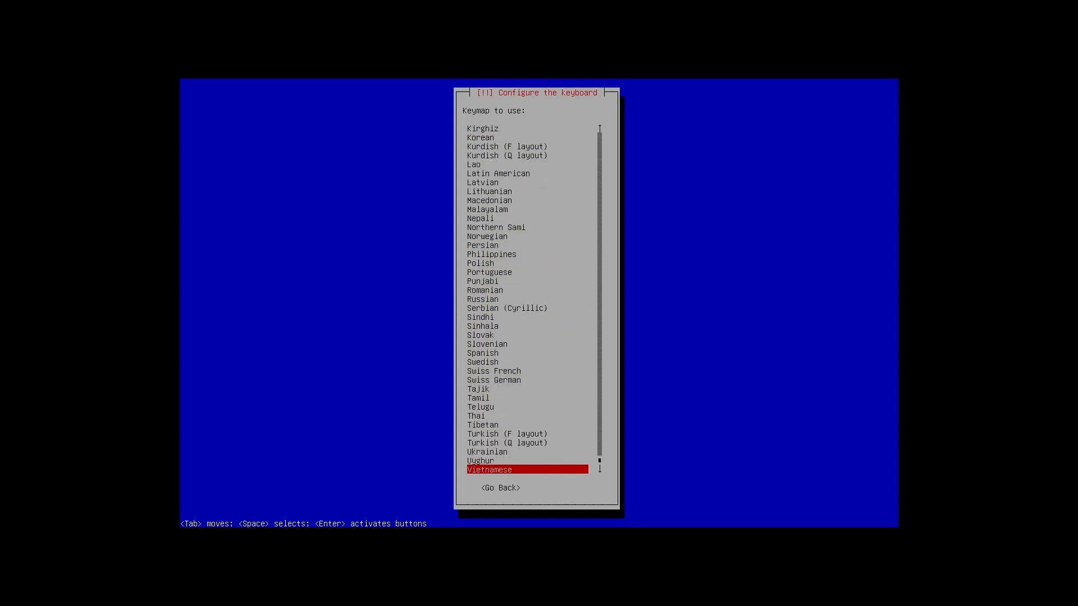
Go back up the keymap list and choose American English as the keyboard layout
{"action": "key", "text": "Up"}
{"action": "key", "text": "Up"}
{"action": "key", "text": "Up"}
{"action": "key", "text": "Up"}
{"action": "key", "text": "Up"}
{"action": "key", "text": "Up"}
{"action": "key", "text": "Up"}
{"action": "key", "text": "Up"}
{"action": "key", "text": "Up"}
{"action": "key", "text": "Up"}
{"action": "key", "text": "Up"}
{"action": "key", "text": "Up"}
{"action": "key", "text": "Up"}
{"action": "key", "text": "Up"}
{"action": "key", "text": "Up"}
{"action": "key", "text": "Up"}
{"action": "key", "text": "Up"}
{"action": "key", "text": "Up"}
{"action": "key", "text": "Up"}
{"action": "key", "text": "Up"}
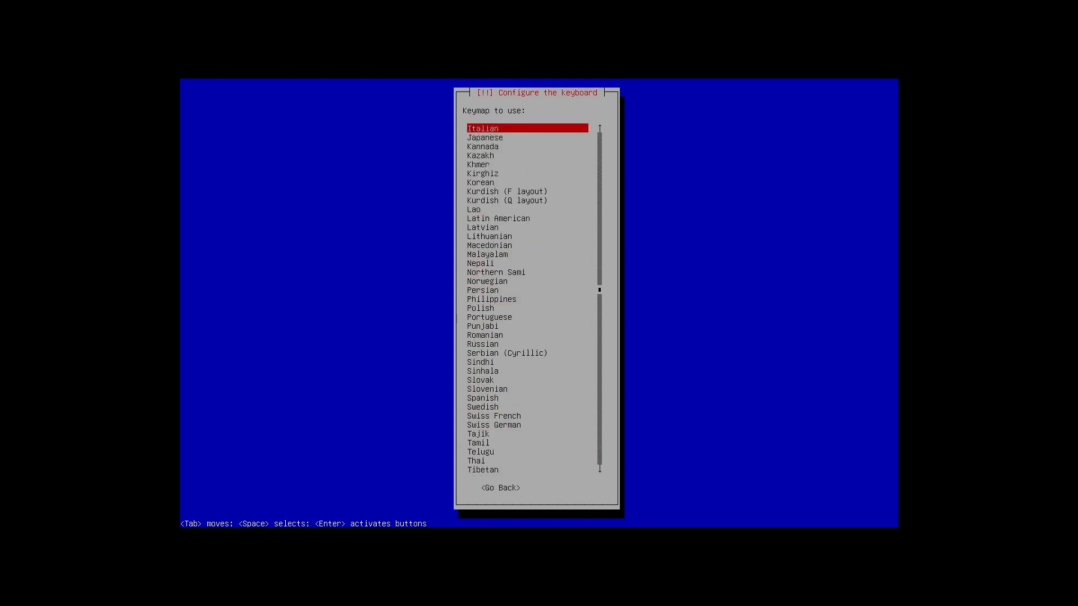
{"action": "key", "text": "Up"}
{"action": "key", "text": "Up"}
{"action": "key", "text": "Up"}
{"action": "key", "text": "Up"}
{"action": "key", "text": "Up"}
{"action": "key", "text": "Up"}
{"action": "key", "text": "Up"}
{"action": "key", "text": "Up"}
{"action": "key", "text": "Up"}
{"action": "key", "text": "Up"}
{"action": "key", "text": "Up"}
{"action": "key", "text": "Up"}
{"action": "key", "text": "Up"}
{"action": "key", "text": "Up"}
{"action": "key", "text": "Up"}
{"action": "key", "text": "Up"}
{"action": "key", "text": "Up"}
{"action": "key", "text": "Up"}
{"action": "key", "text": "Up"}
{"action": "key", "text": "Up"}
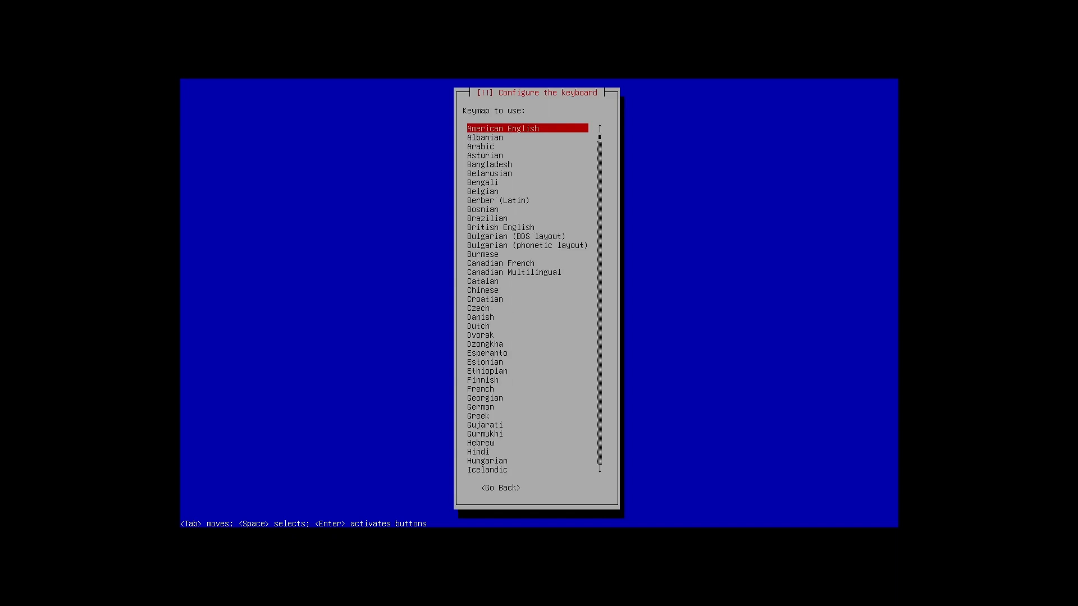
{"action": "key", "text": "Return"}
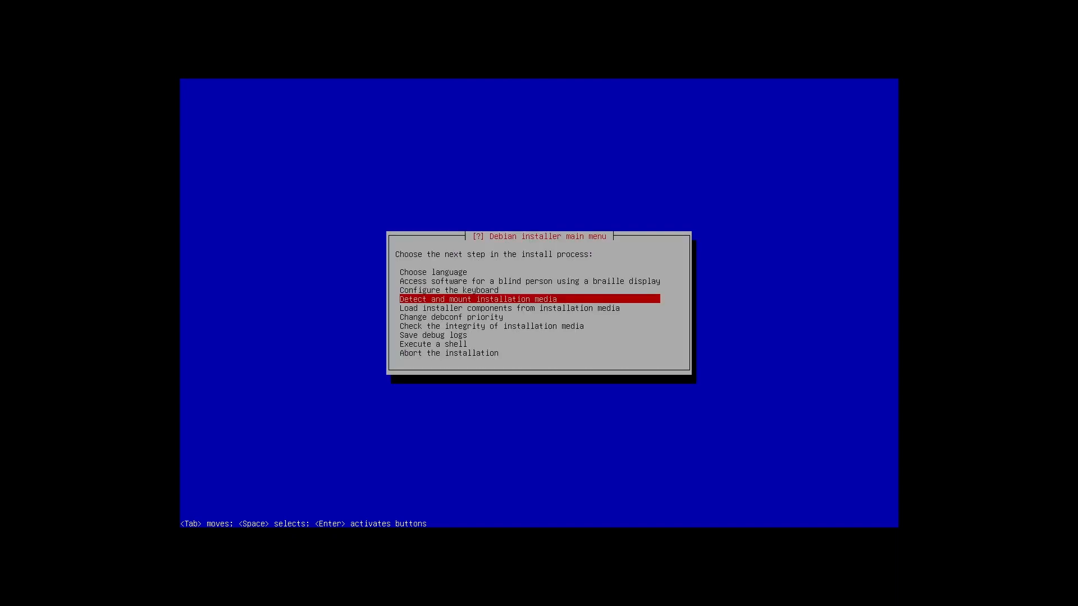
Detect and mount the installation media, keeping the usb-storage module selected for loading
{"action": "key", "text": "Return"}
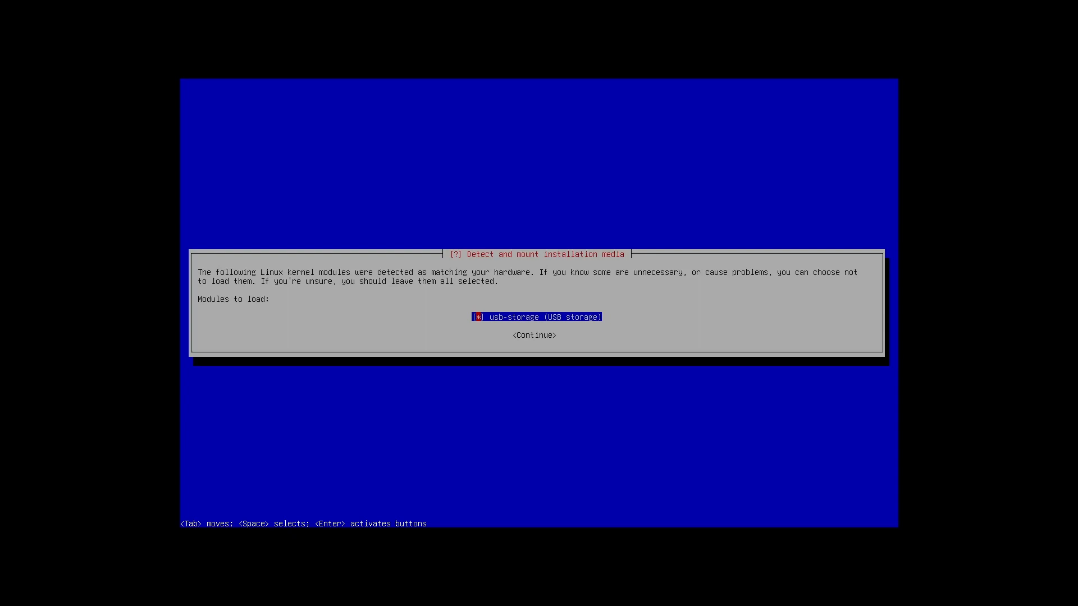
{"action": "key", "text": "Return"}
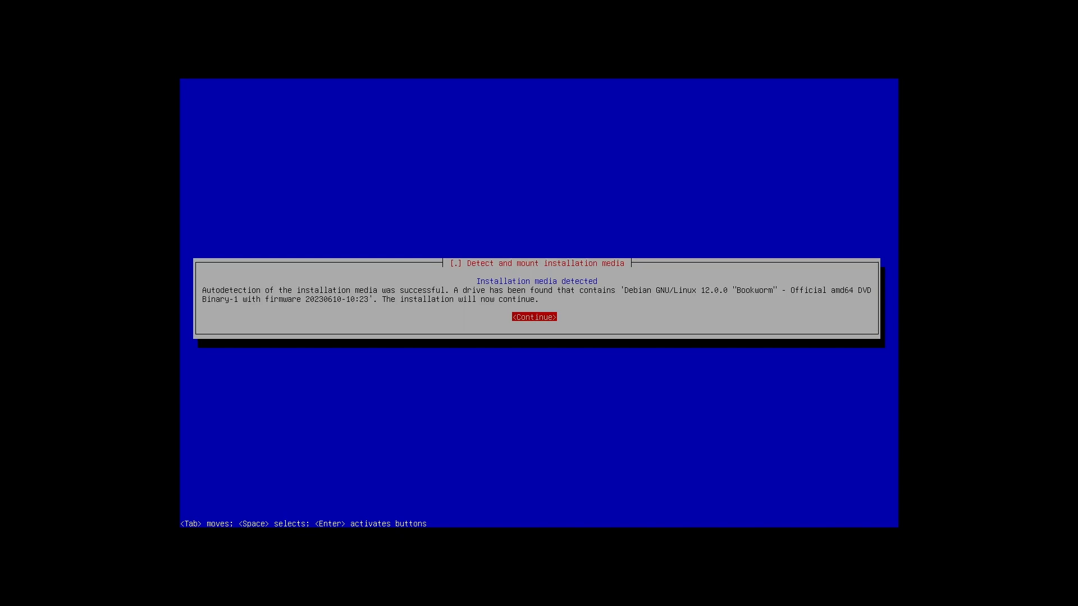
{"action": "key", "text": "Return"}
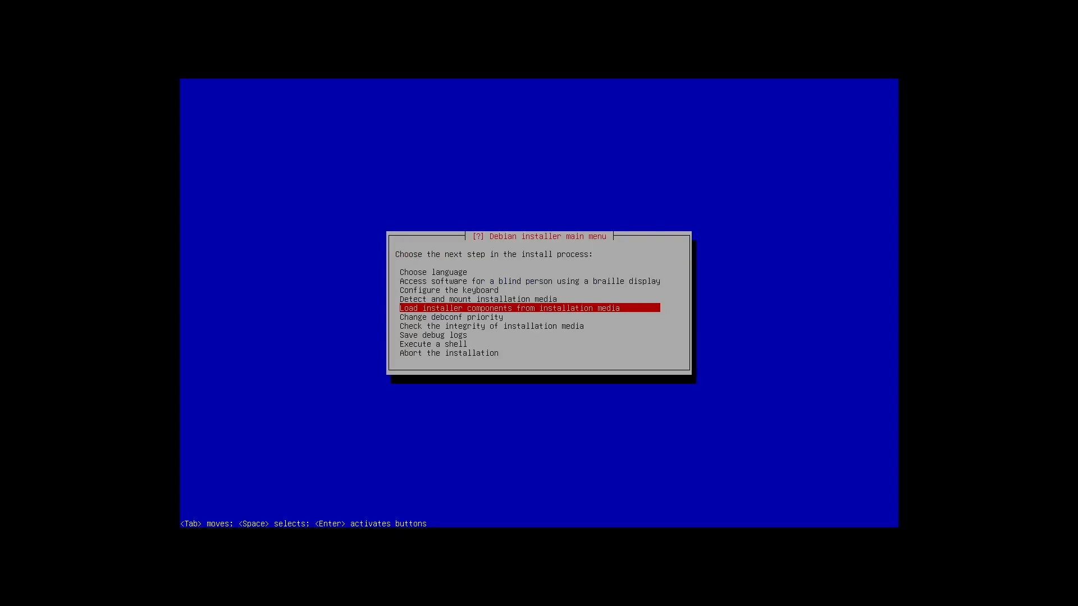
Open the loading of installer components from the installation media and look through the optional components
{"action": "key", "text": "Return"}
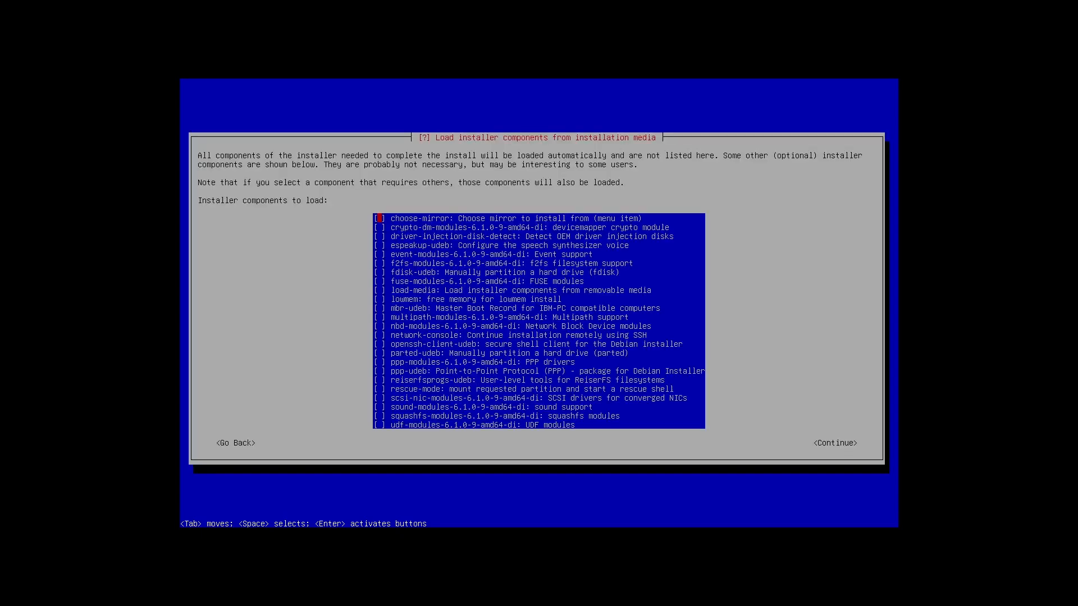
{"action": "key", "text": "Down"}
{"action": "key", "text": "Up"}
{"action": "key", "text": "Down"}
{"action": "key", "text": "Down"}
{"action": "key", "text": "Down"}
{"action": "key", "text": "Down"}
{"action": "key", "text": "Down"}
{"action": "key", "text": "Down"}
{"action": "key", "text": "Down"}
{"action": "key", "text": "Down"}
{"action": "key", "text": "Down"}
{"action": "key", "text": "Down"}
{"action": "key", "text": "Down"}
{"action": "key", "text": "Down"}
{"action": "key", "text": "Down"}
{"action": "key", "text": "Down"}
{"action": "key", "text": "Down"}
{"action": "key", "text": "Down"}
{"action": "key", "text": "Down"}
{"action": "key", "text": "Down"}
{"action": "key", "text": "Down"}
{"action": "key", "text": "Down"}
Return to the choose-mirror entry and load the installer components without selecting any optional ones
{"action": "key", "text": "Up"}
{"action": "key", "text": "Up"}
{"action": "key", "text": "Up"}
{"action": "key", "text": "Up"}
{"action": "key", "text": "Up"}
{"action": "key", "text": "Up"}
{"action": "key", "text": "Up"}
{"action": "key", "text": "Up"}
{"action": "key", "text": "Up"}
{"action": "key", "text": "Up"}
{"action": "key", "text": "Up"}
{"action": "key", "text": "Up"}
{"action": "key", "text": "Up"}
{"action": "key", "text": "Up"}
{"action": "key", "text": "Up"}
{"action": "key", "text": "Up"}
{"action": "key", "text": "Up"}
{"action": "key", "text": "Up"}
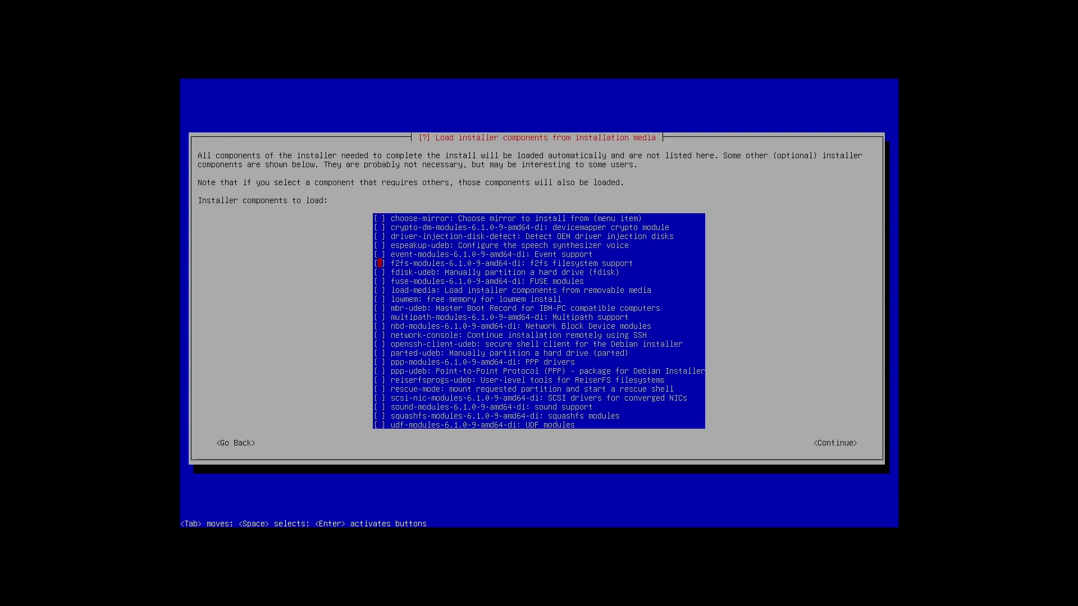
{"action": "key", "text": "Up"}
{"action": "key", "text": "Up"}
{"action": "key", "text": "Up"}
{"action": "key", "text": "Up"}
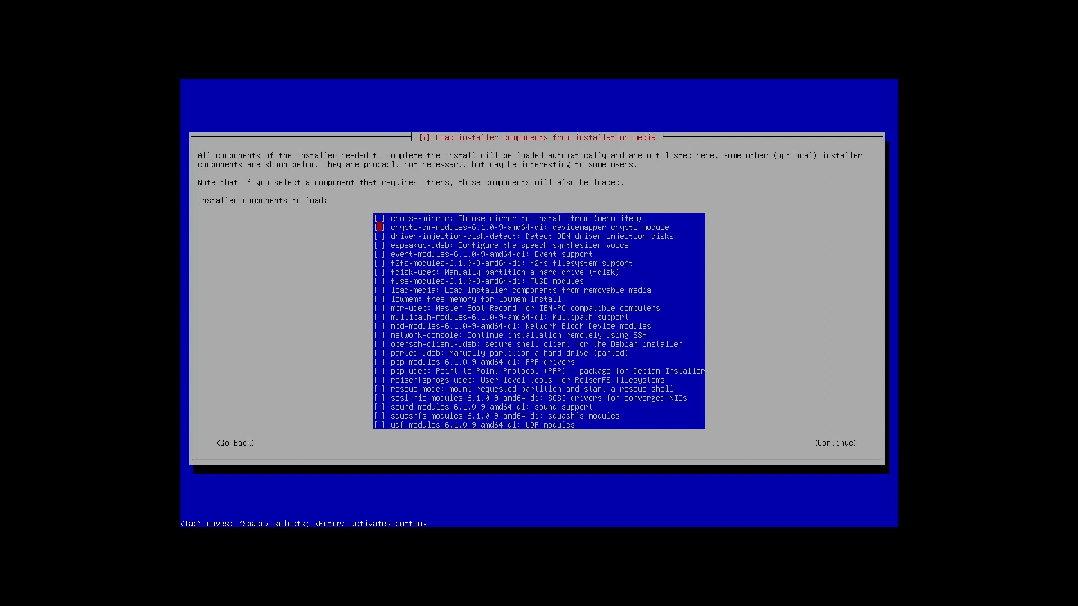
{"action": "key", "text": "Up"}
{"action": "key", "text": "Return"}
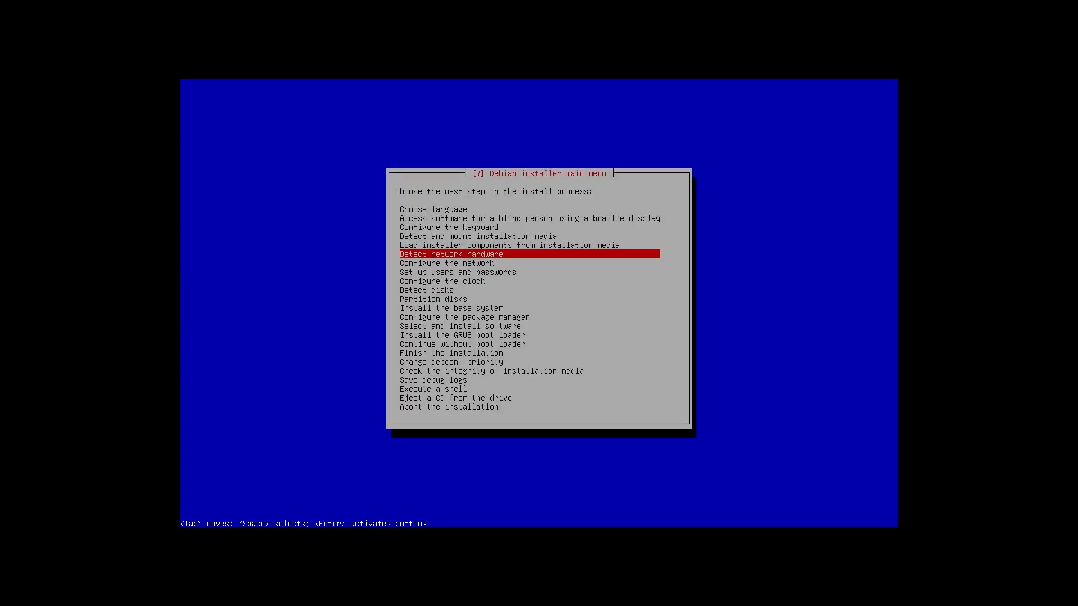
Detect the network hardware and auto-configure networking with a link detection waiting time of 3 seconds
{"action": "key", "text": "Return"}
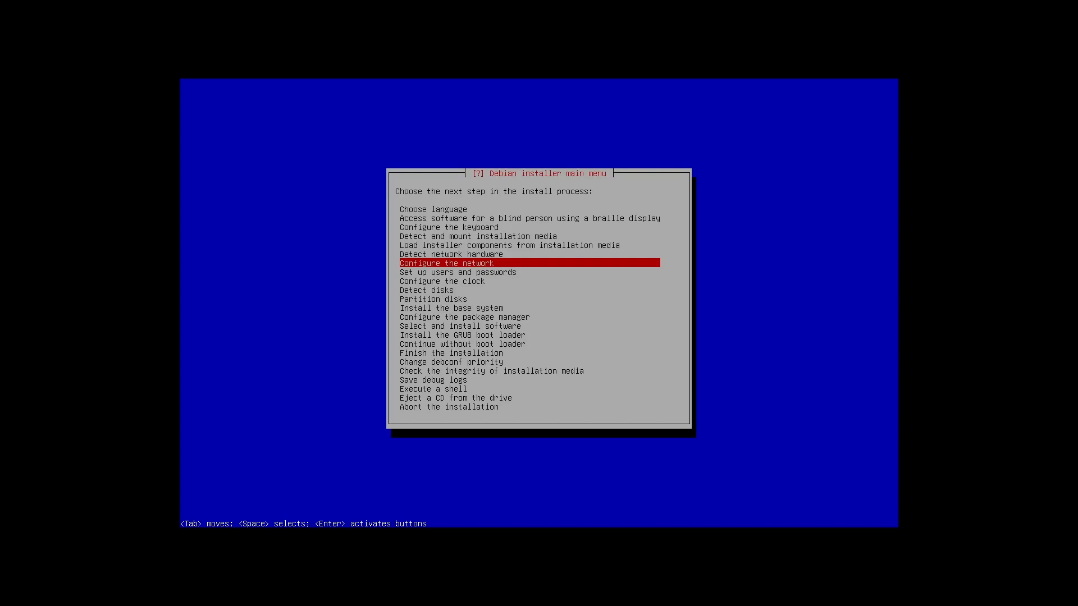
{"action": "key", "text": "Return"}
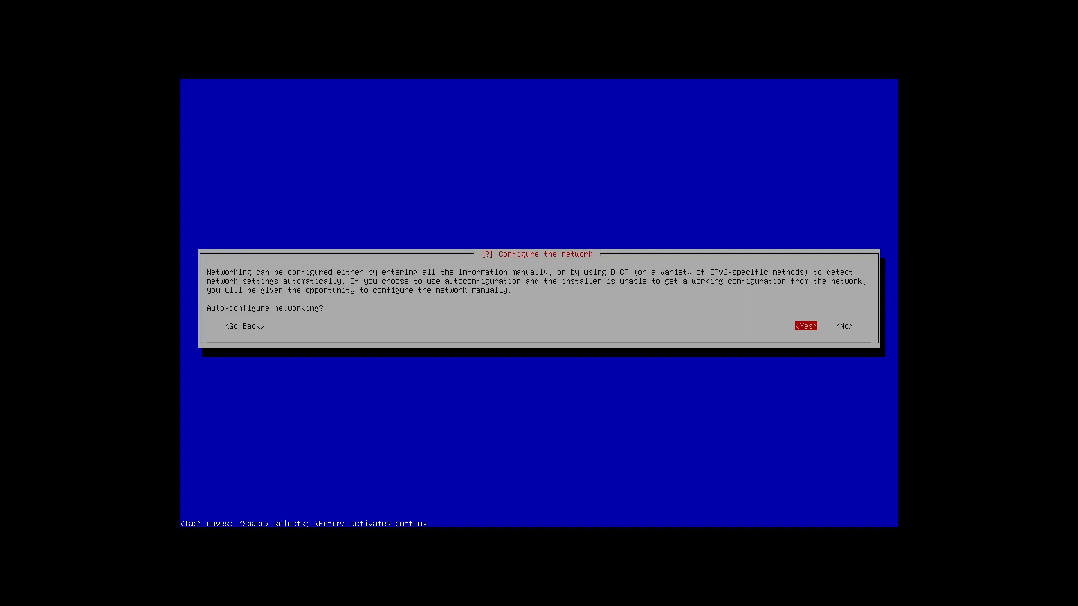
{"action": "key", "text": "Return"}
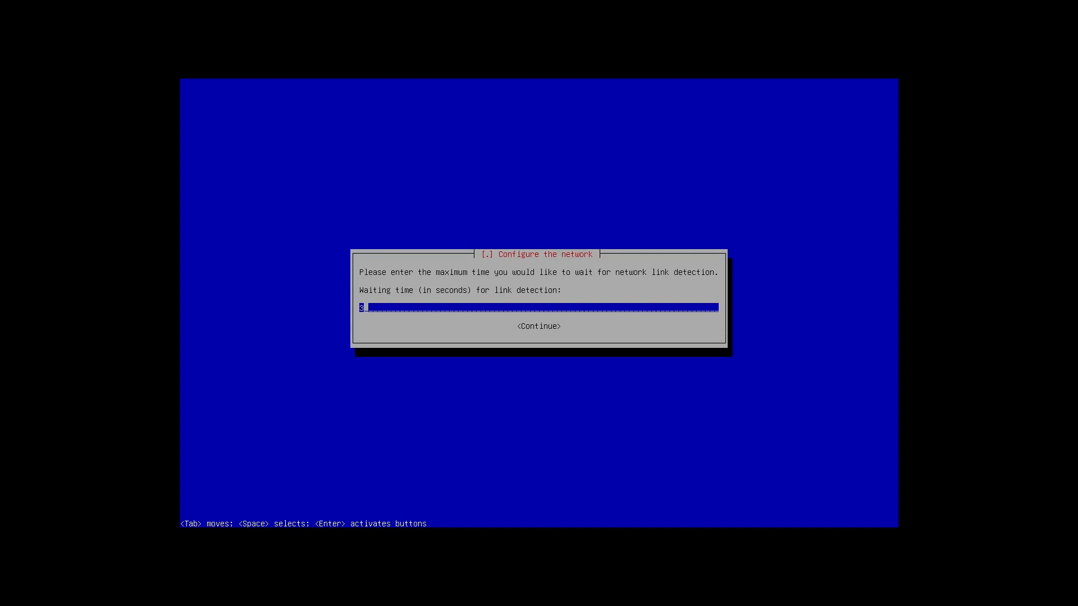
{"action": "key", "text": "Return"}
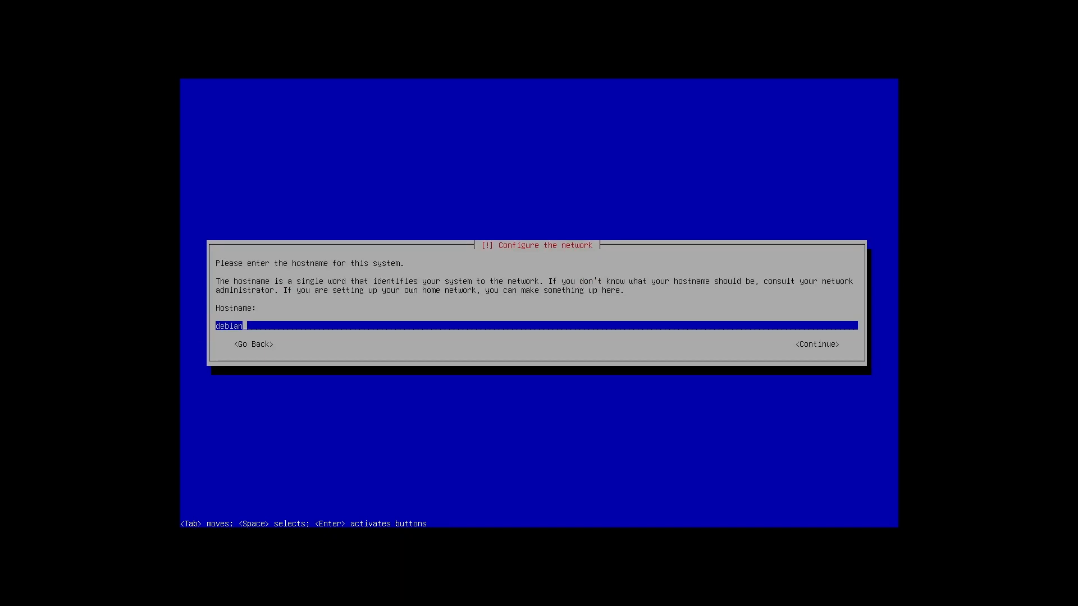
Accept debian as the hostname, leave the domain name empty and proceed to the user and password setup
{"action": "key", "text": "Return"}
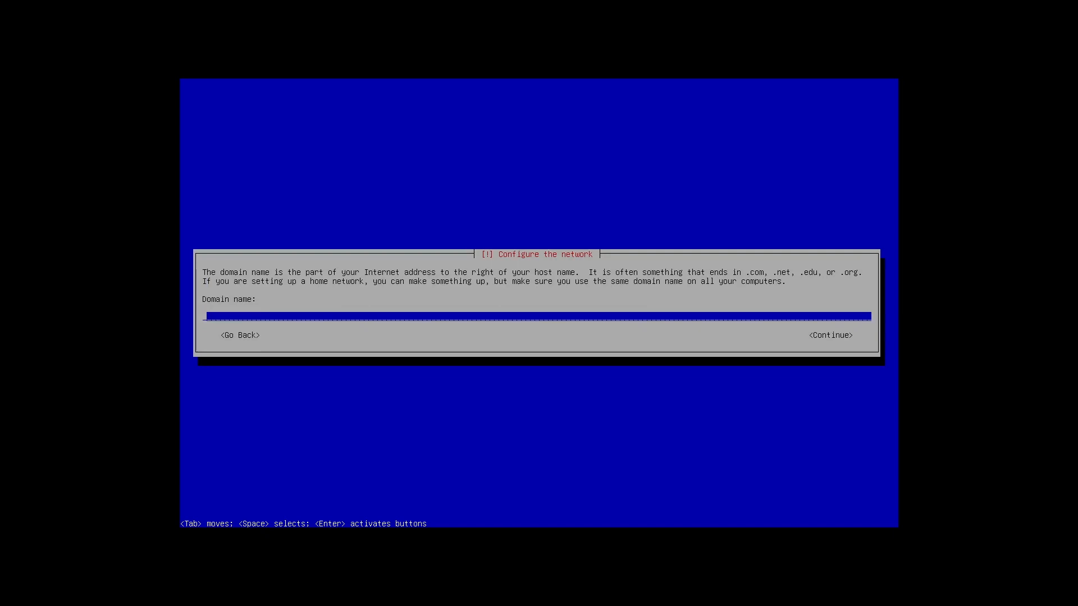
{"action": "key", "text": "Return"}
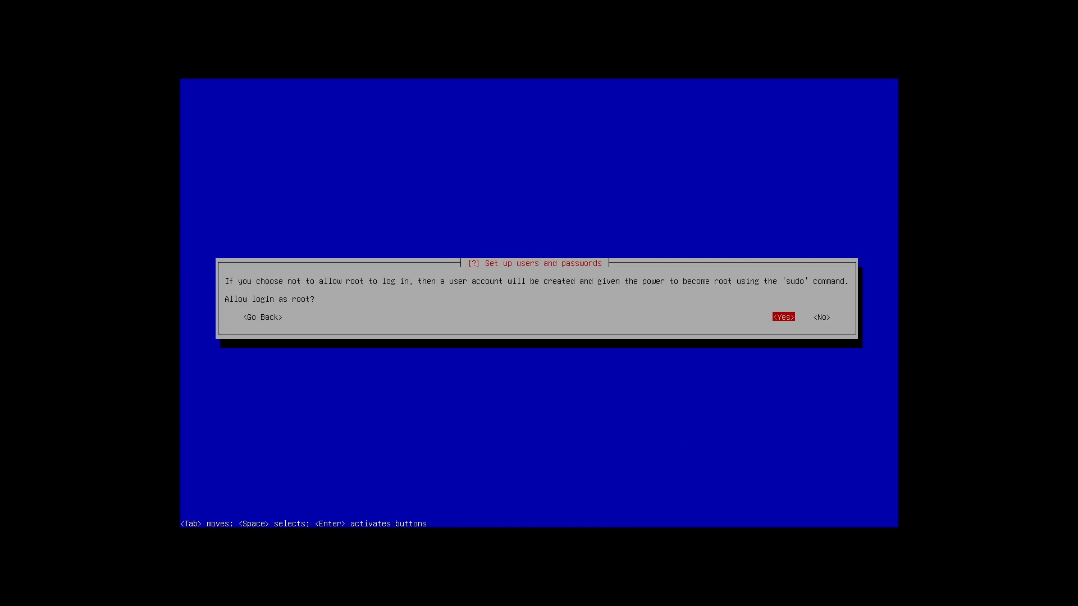
Allow login as root in the user and password setup
{"action": "key", "text": "Return"}
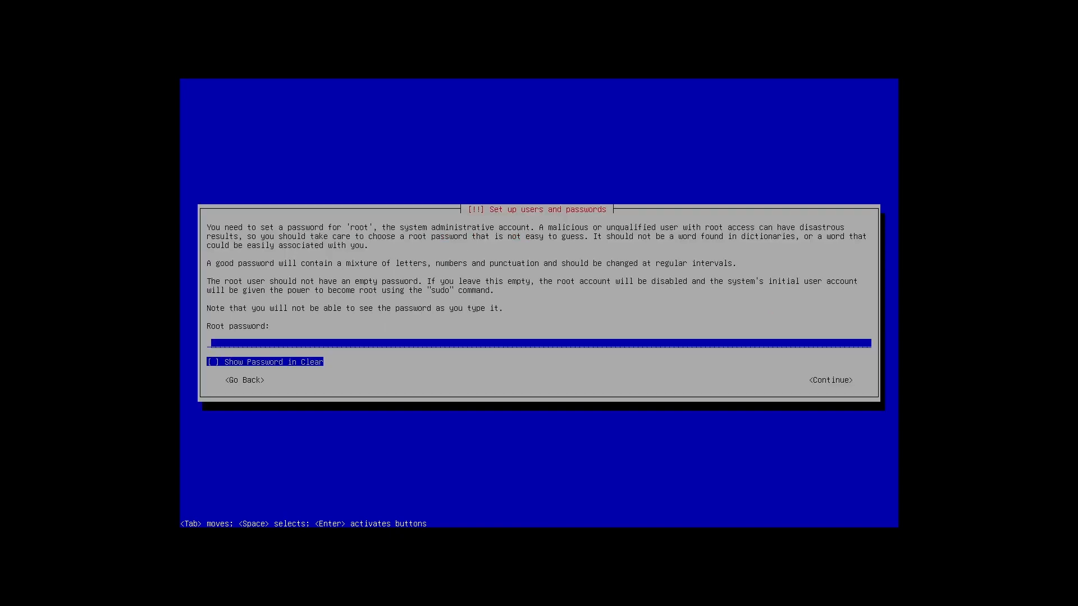
Set the root password and re-enter it to verify
{"action": "type", "text": "*******"}
{"action": "key", "text": "Return"}
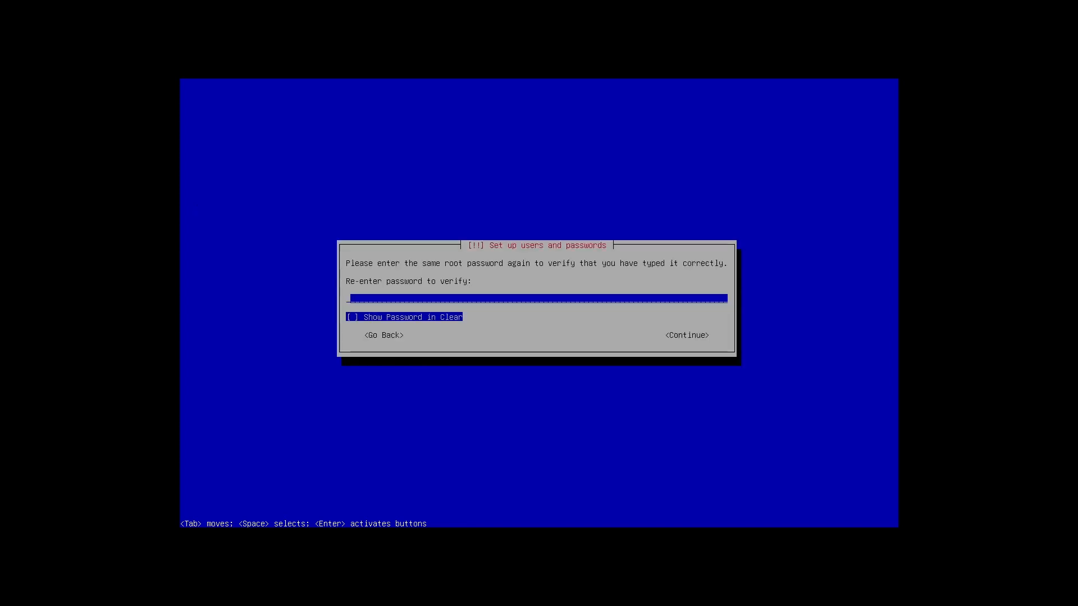
{"action": "type", "text": "*******"}
{"action": "key", "text": "Return"}
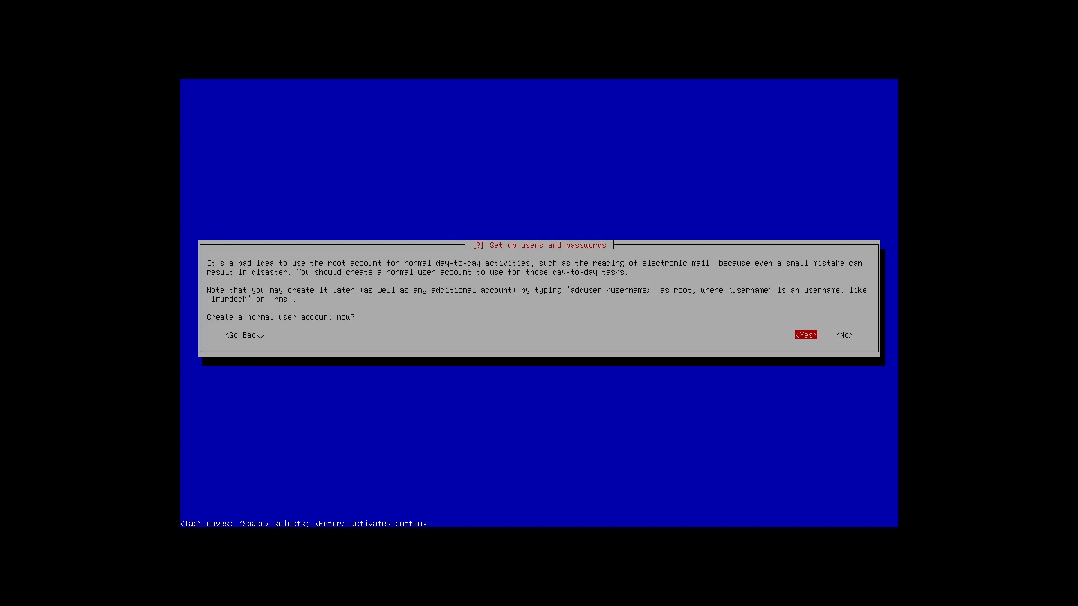
Create a normal user account, entering the user's full name and accepting the suggested username
{"action": "key", "text": "Return"}
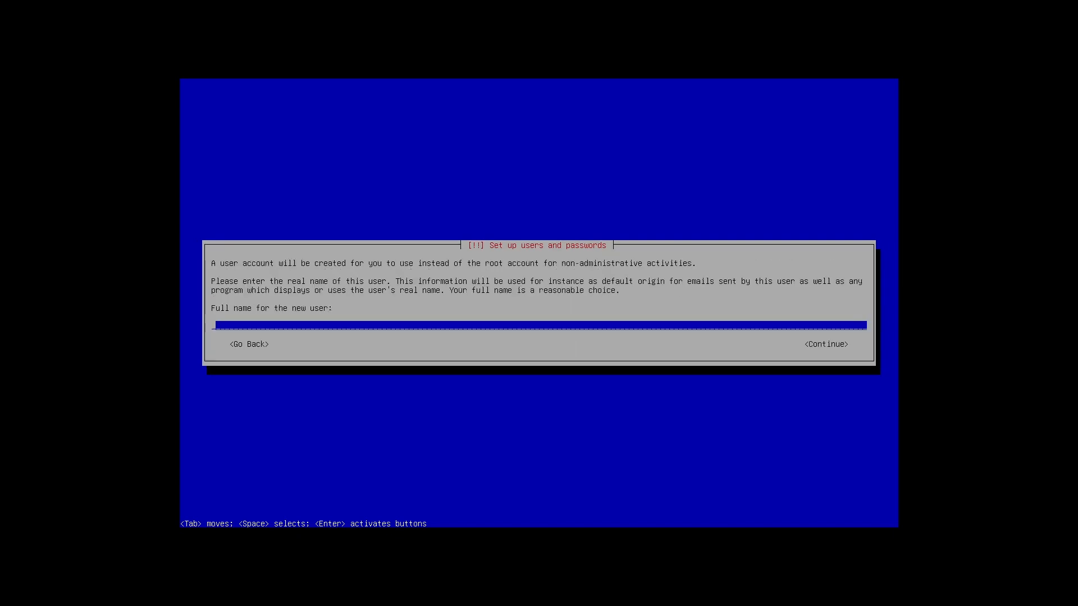
{"action": "type", "text": "sam"}
{"action": "key", "text": "Return"}
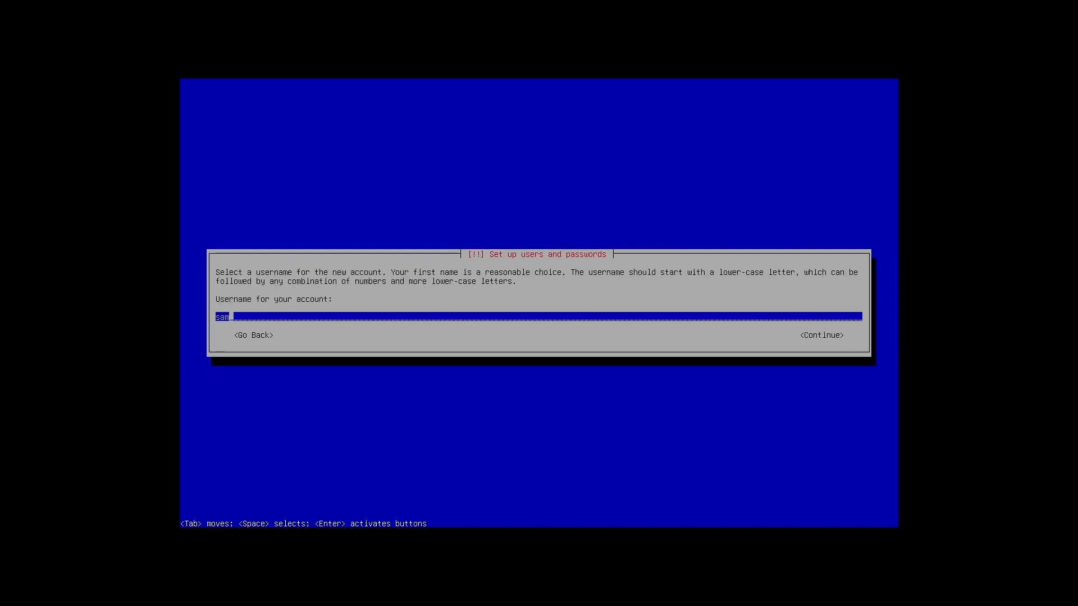
{"action": "key", "text": "Return"}
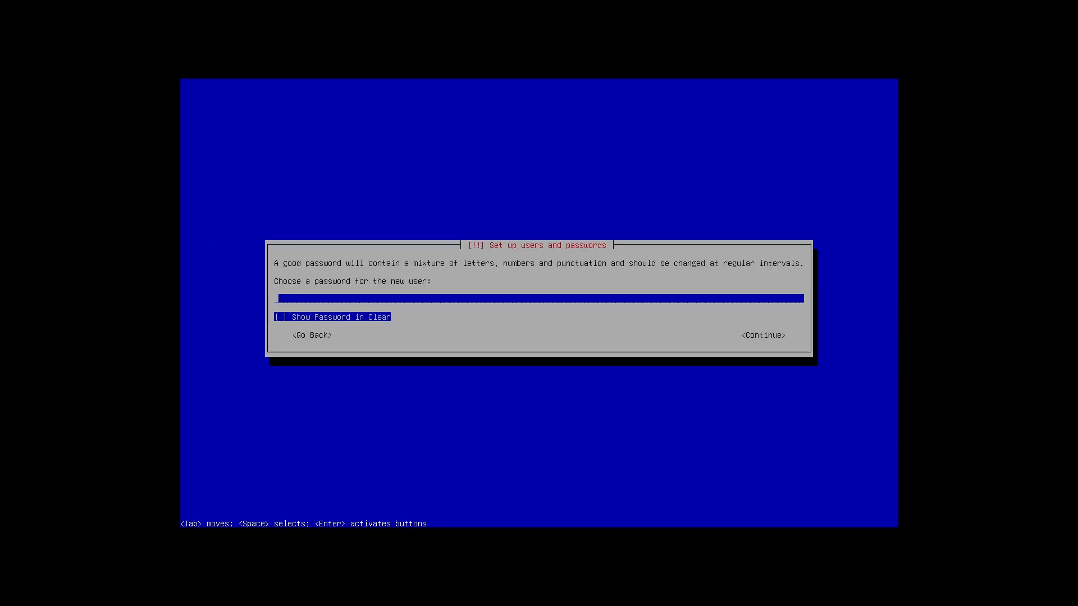
Set the password for the new user account and re-enter it to verify
{"action": "type", "text": "******"}
{"action": "key", "text": "Return"}
{"action": "type", "text": "******"}
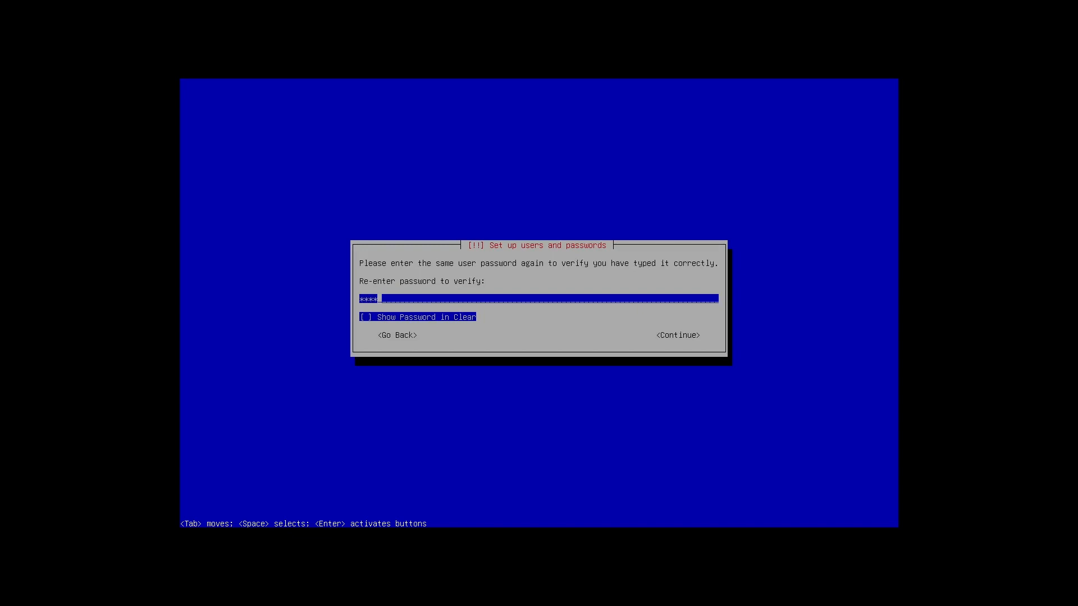
{"action": "key", "text": "Return"}
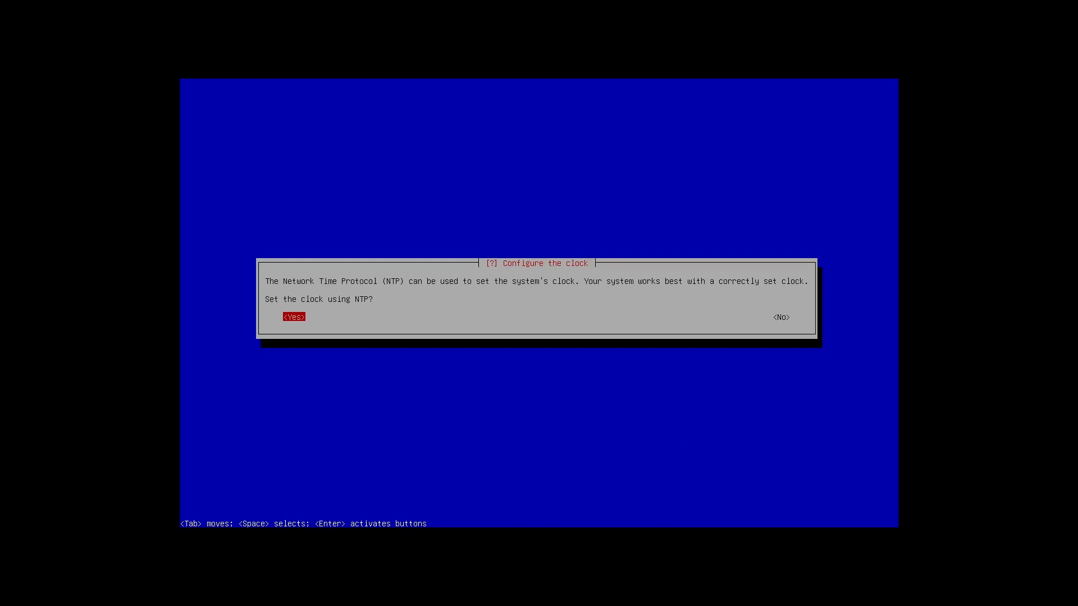
Set the clock using NTP with the server 0.debian.pool.ntp.org and choose the Asia/Kolkata time zone
{"action": "key", "text": "Return"}
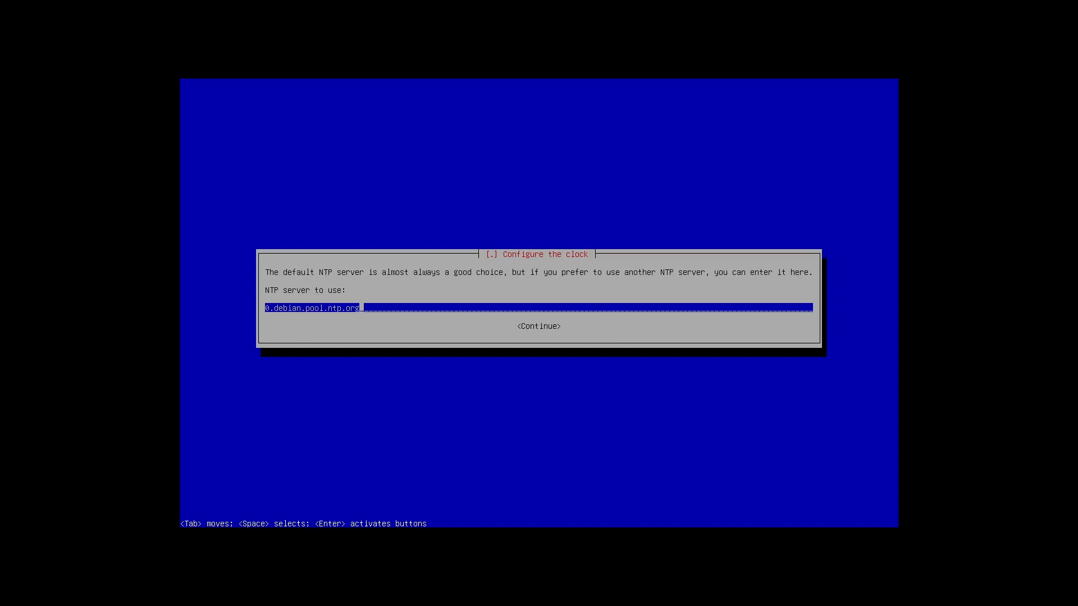
{"action": "key", "text": "Return"}
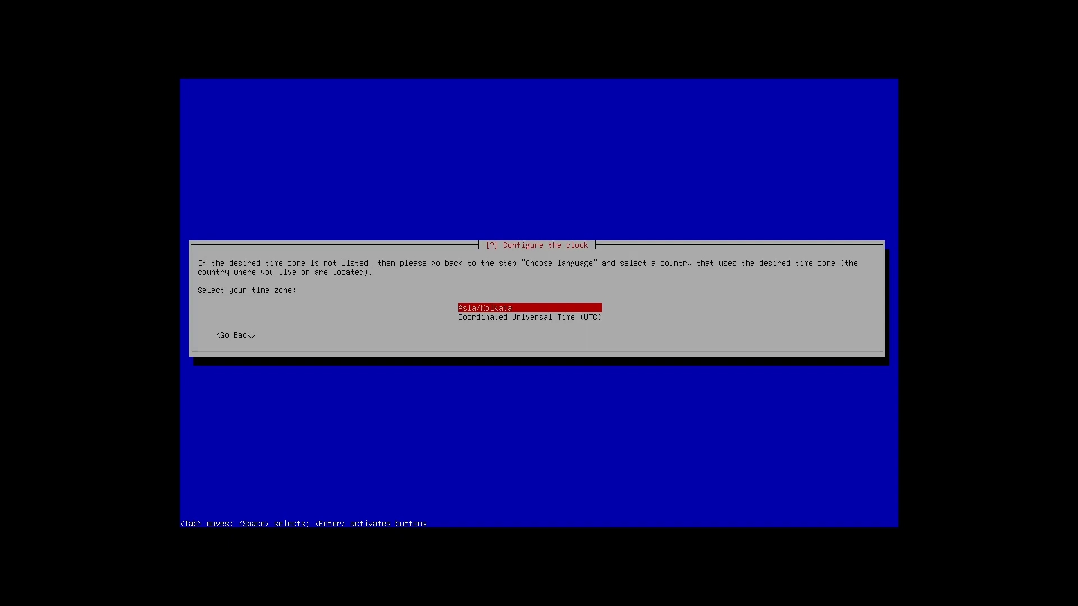
{"action": "key", "text": "Return"}
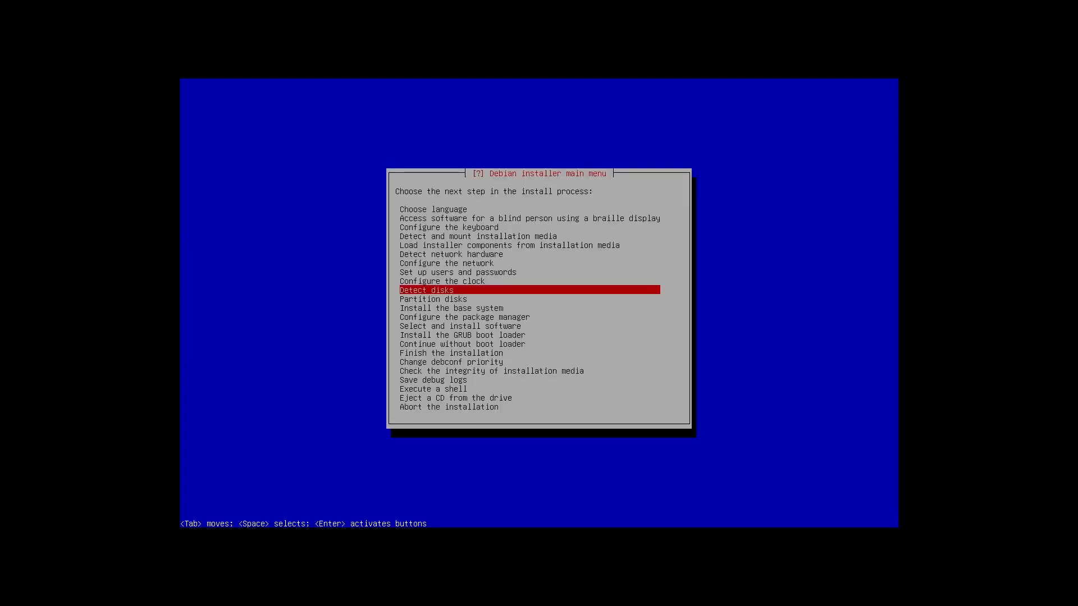
Detect the disks and choose guided partitioning of the entire Virtual disk 1 (vda) with encrypted LVM
{"action": "key", "text": "Return"}
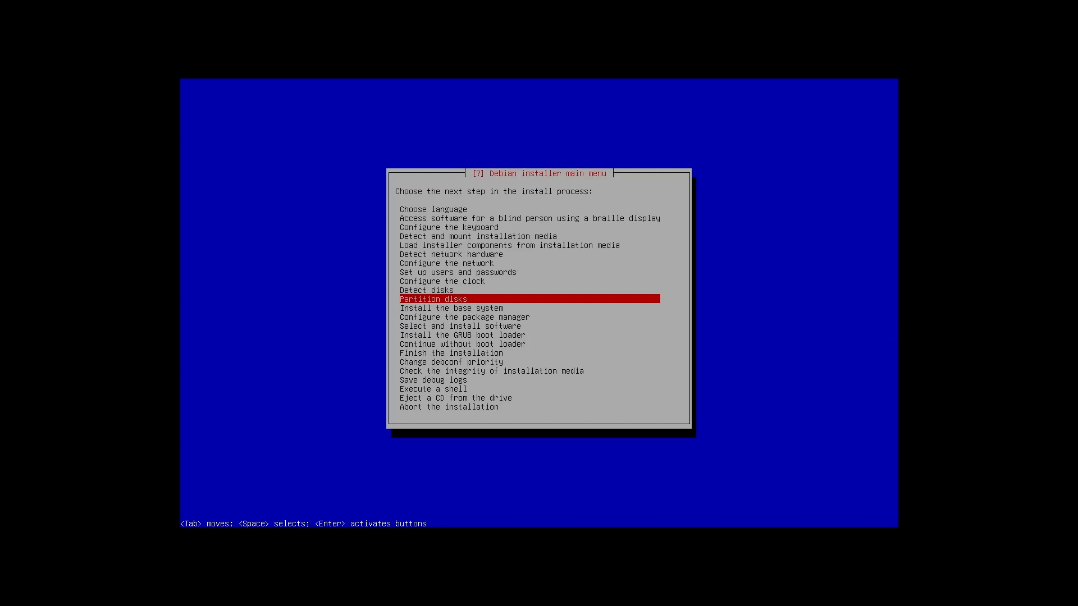
{"action": "key", "text": "Return"}
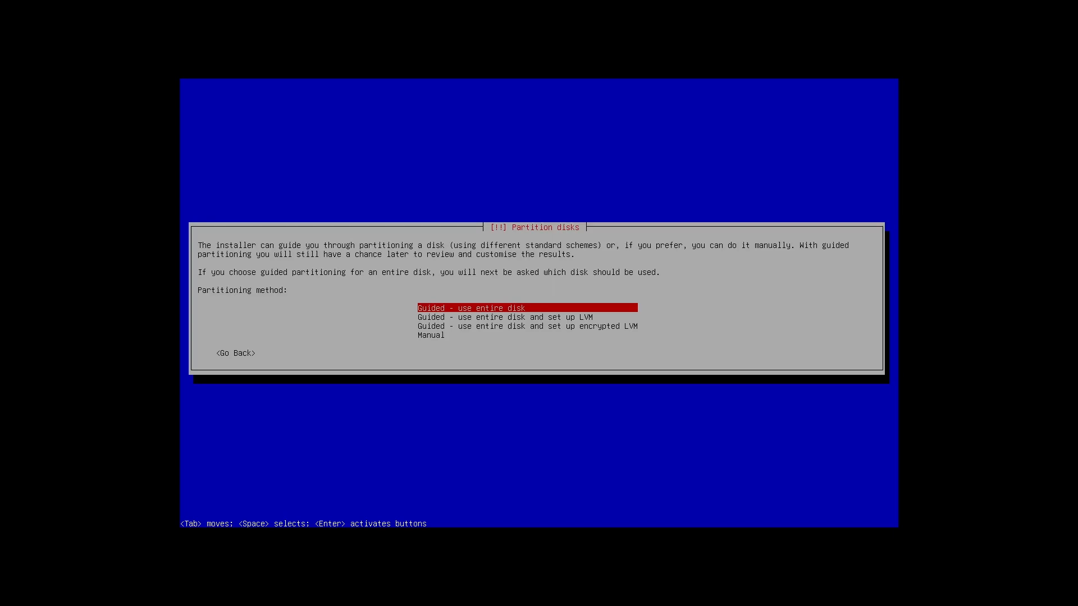
{"action": "key", "text": "Down"}
{"action": "key", "text": "Down"}
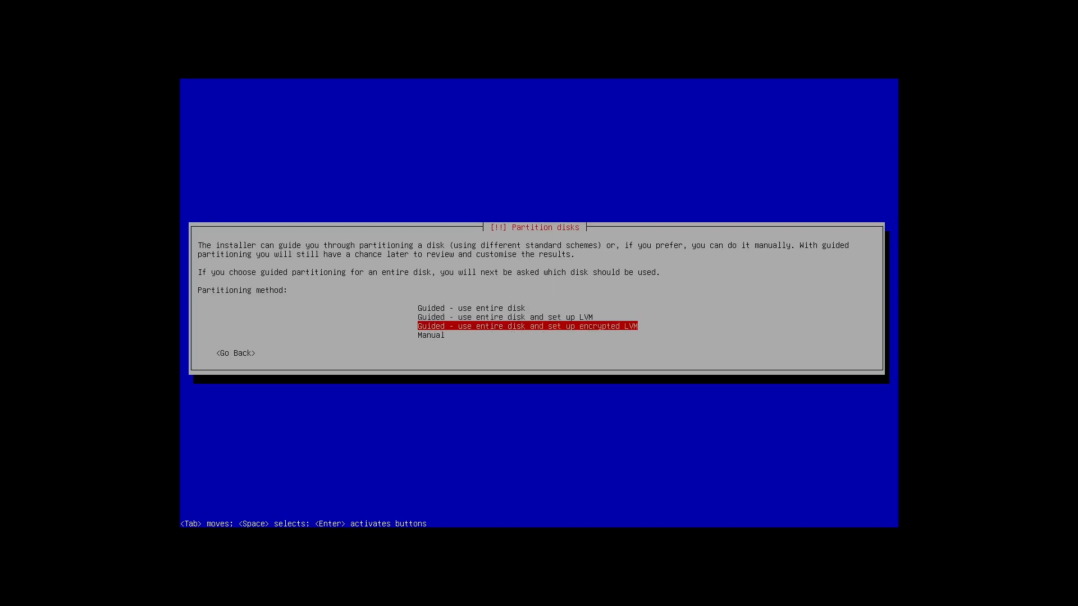
{"action": "key", "text": "Return"}
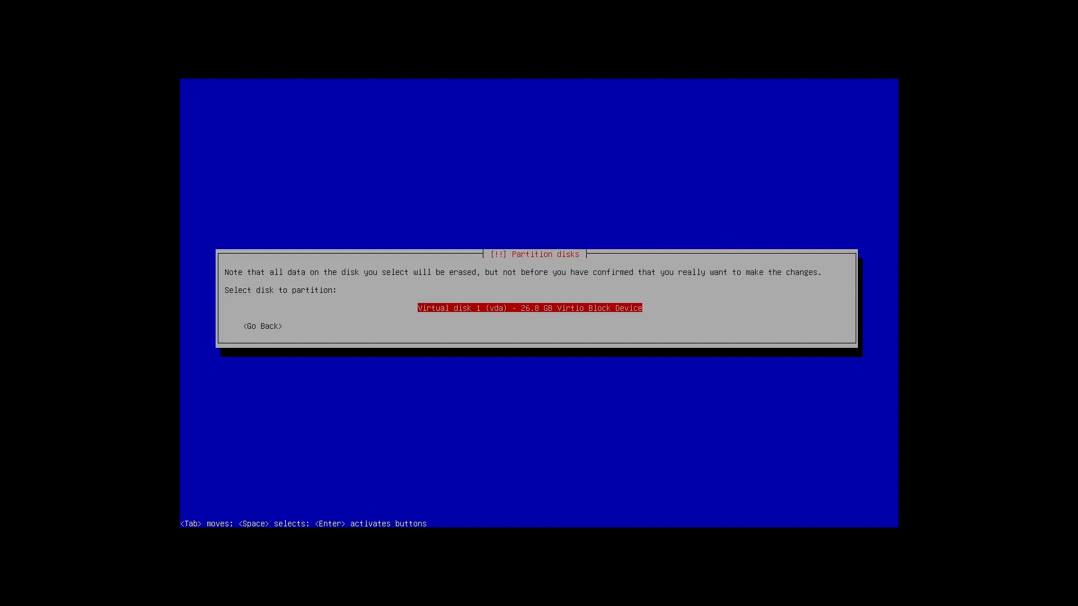
{"action": "key", "text": "Return"}
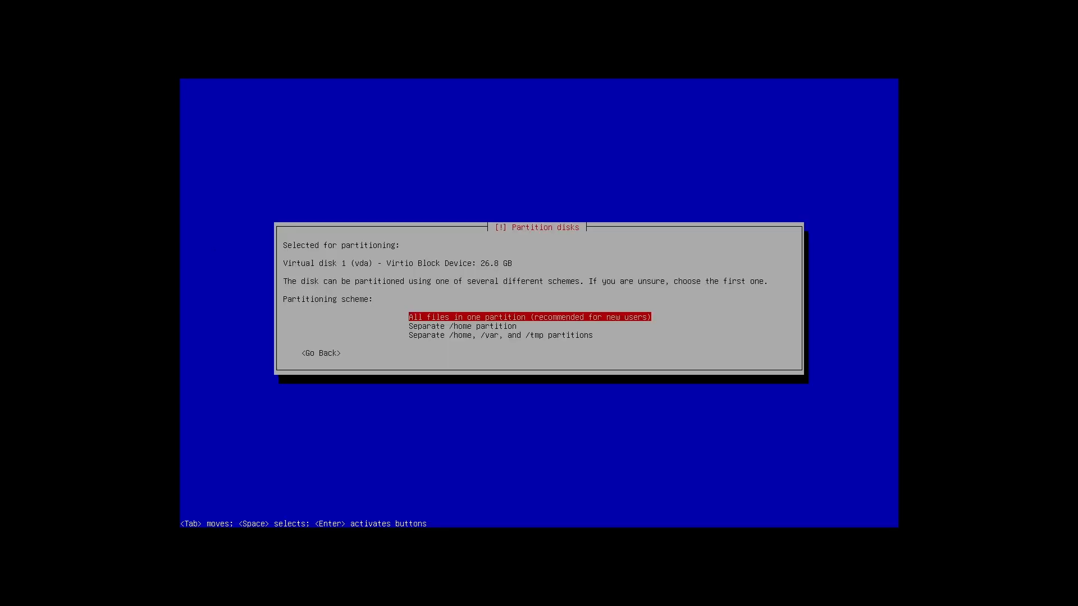
Choose the scheme with separate /home, /var, and /tmp partitions, write the changes to disk and configure LVM
{"action": "key", "text": "Down"}
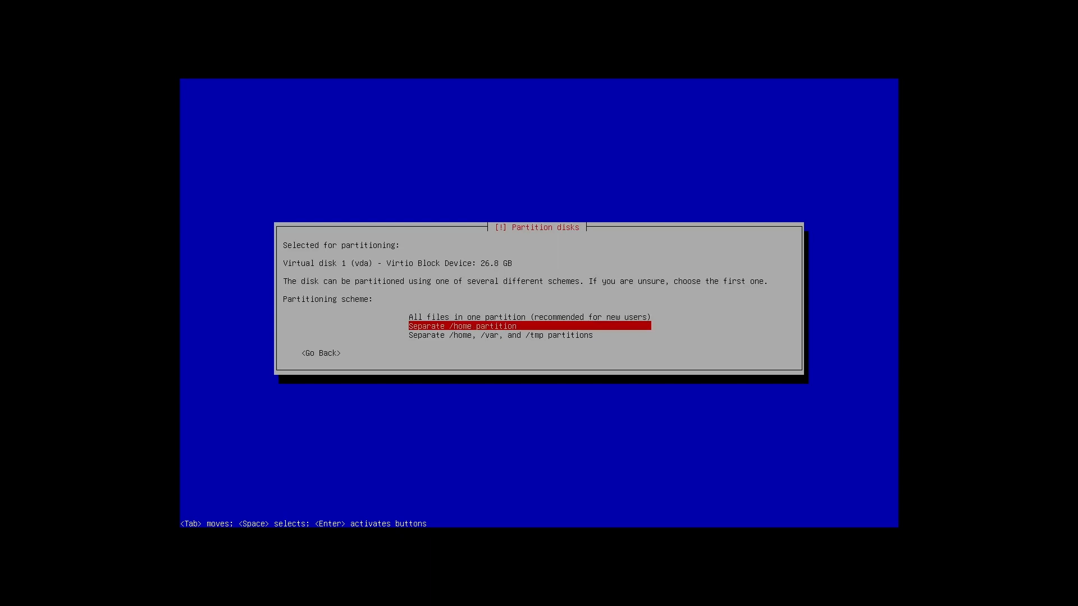
{"action": "key", "text": "Down"}
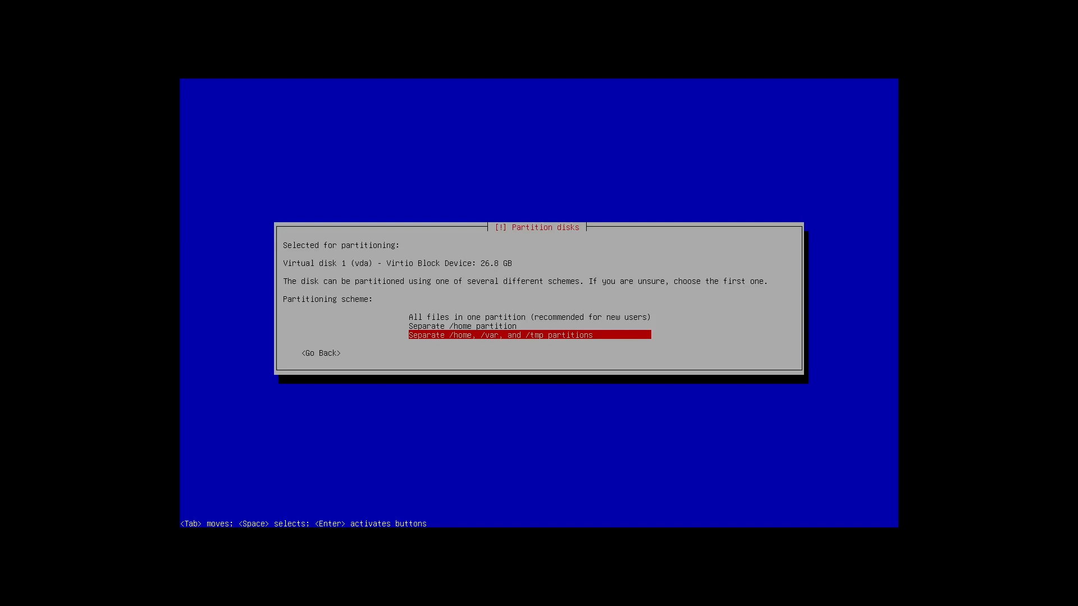
{"action": "key", "text": "Return"}
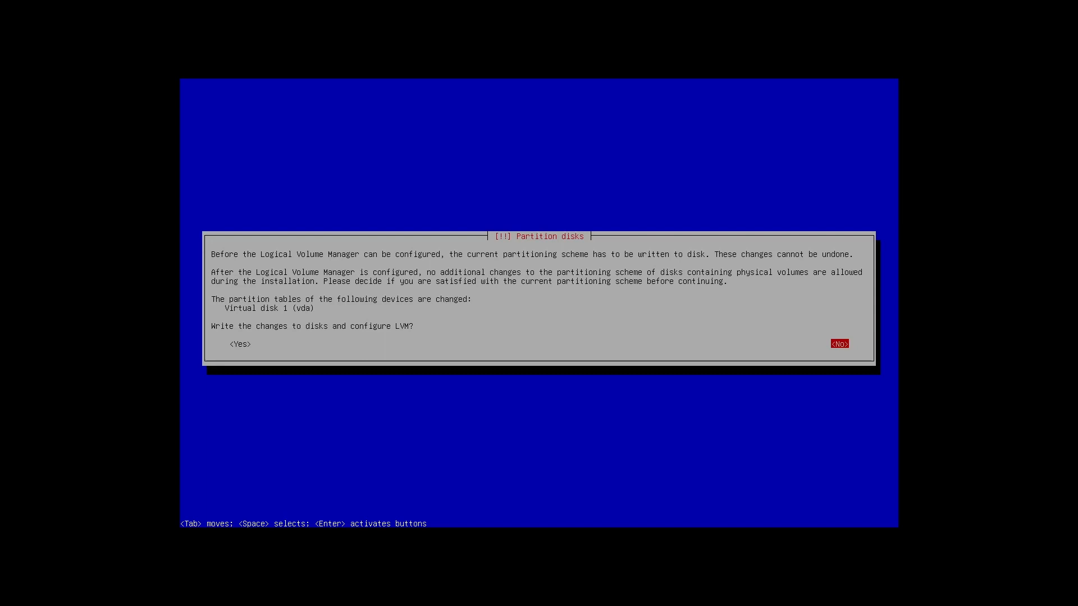
{"action": "key", "text": "Tab"}
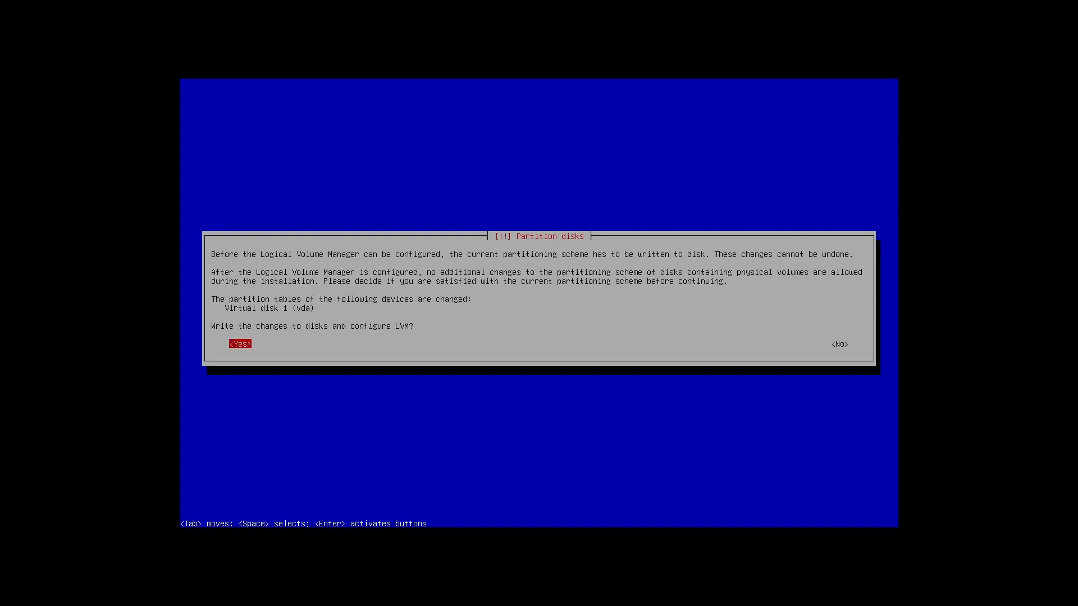
{"action": "key", "text": "Return"}
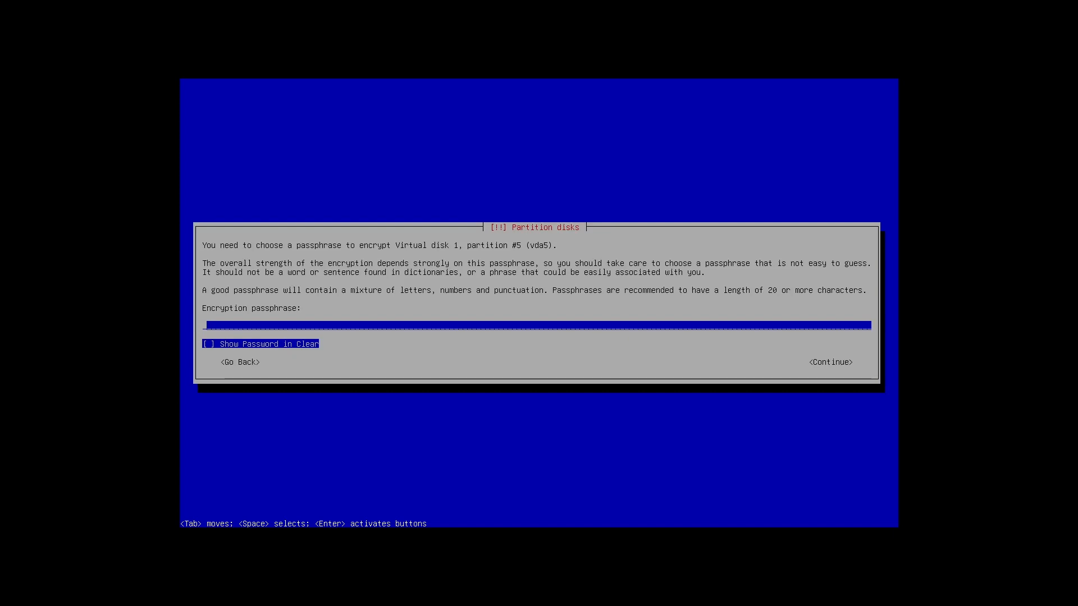
Enter and verify the encryption passphrase for partition #5 (vda5), accepting the use of a weak passphrase
{"action": "type", "text": "******"}
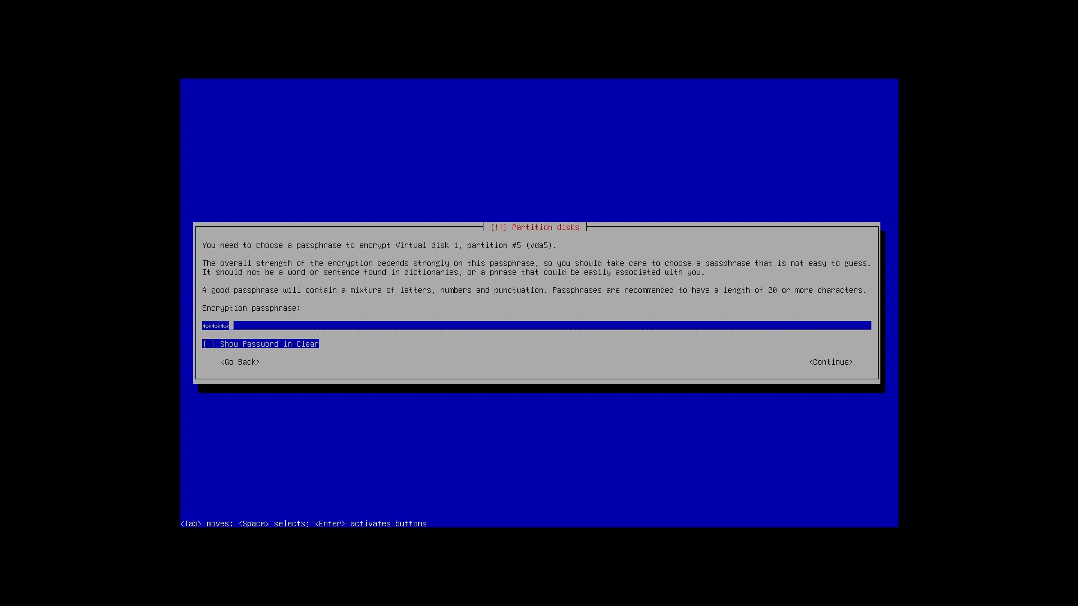
{"action": "type", "text": "*"}
{"action": "key", "text": "Return"}
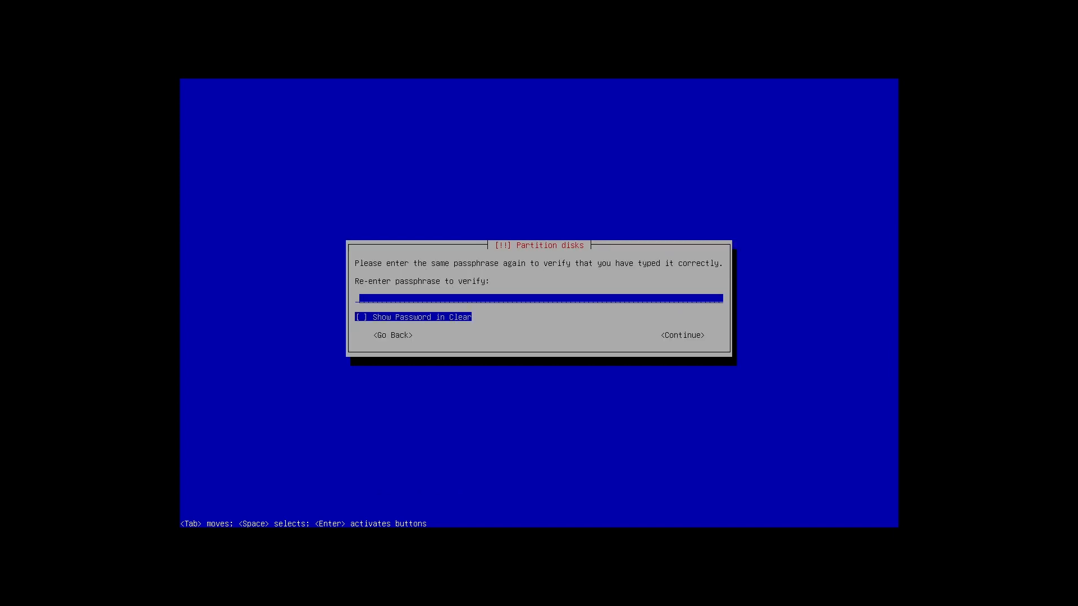
{"action": "type", "text": "*******"}
{"action": "key", "text": "Return"}
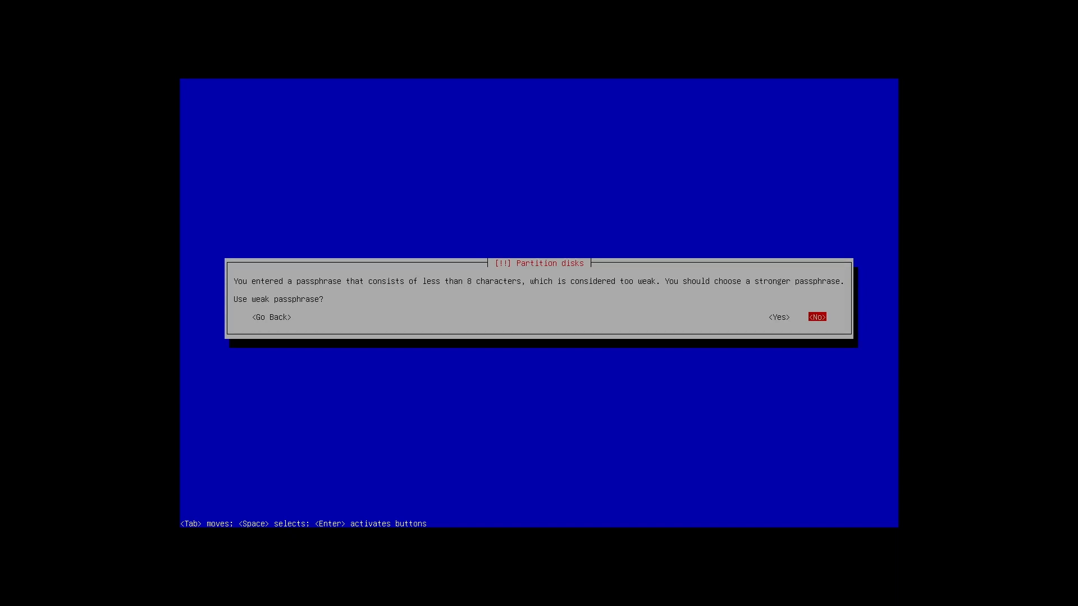
{"action": "key", "text": "Left"}
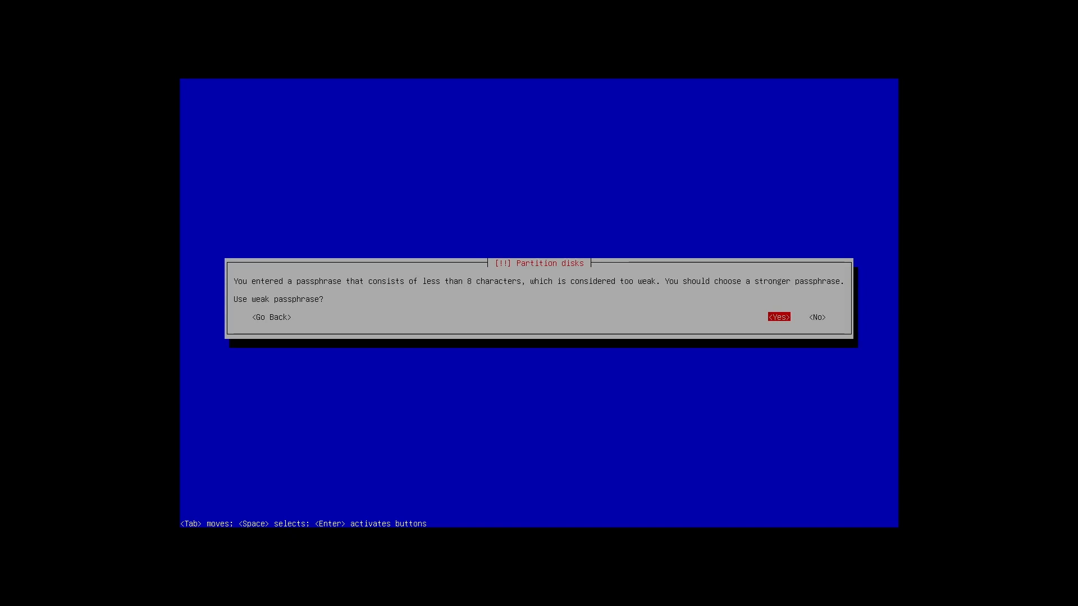
{"action": "key", "text": "Return"}
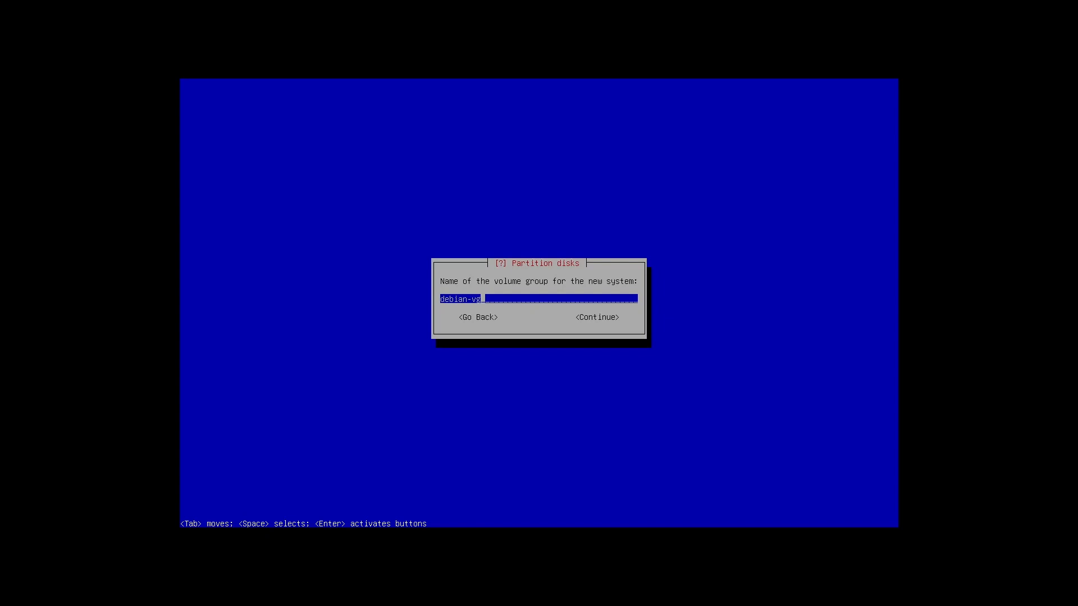
Accept debian-vg as the volume group name and use 26.3 GB of it for guided partitioning
{"action": "key", "text": "Return"}
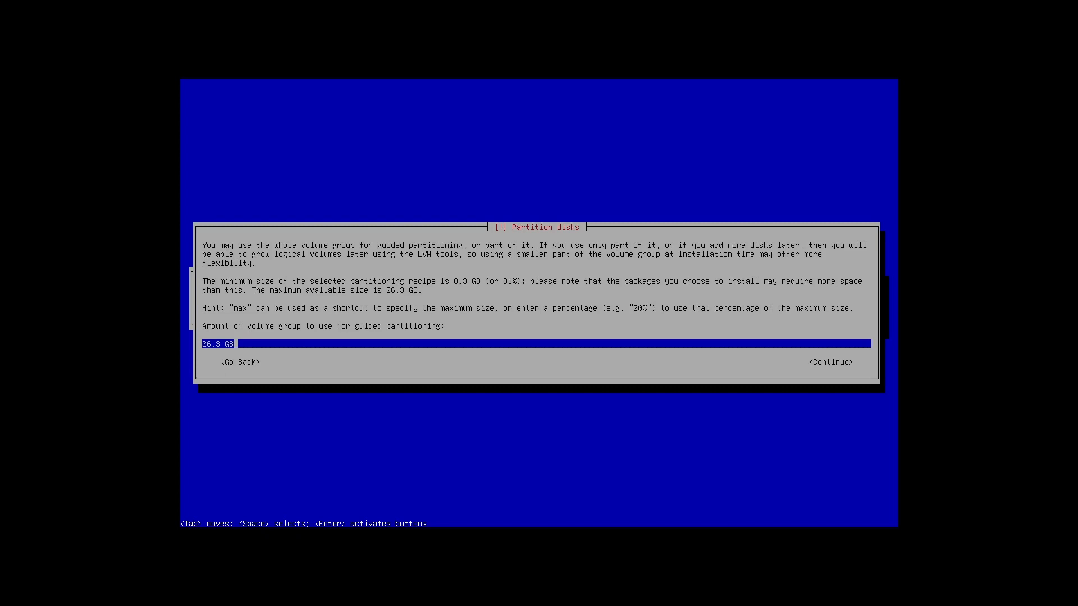
{"action": "key", "text": "Return"}
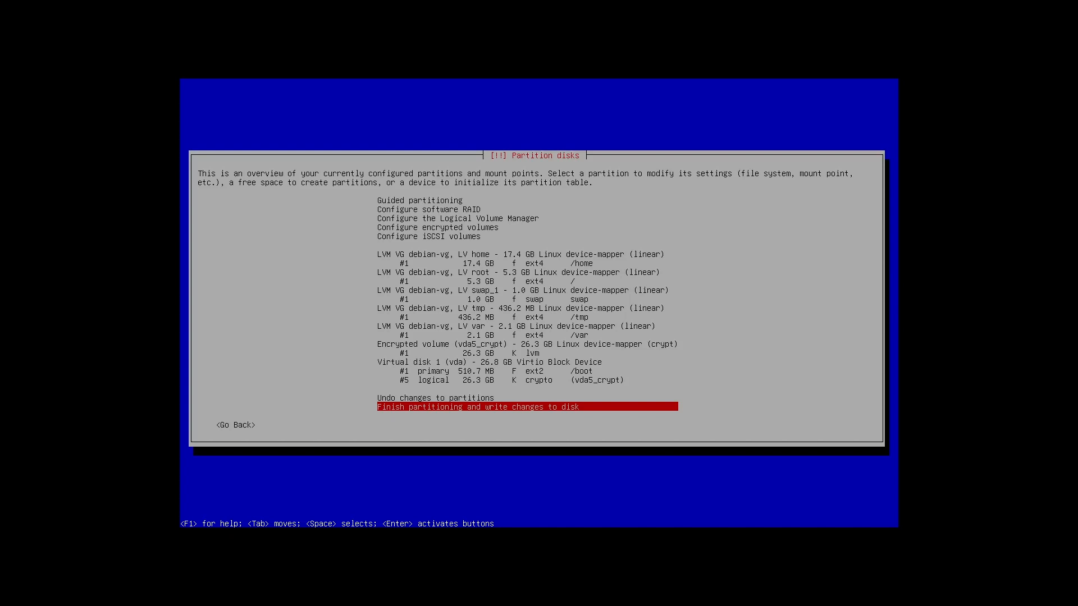
Review the partition overview: the home, root, swap, tmp and var logical volumes, the encrypted volume, and the partitions on Virtual disk 1
{"action": "key", "text": "Up"}
{"action": "key", "text": "Up"}
{"action": "key", "text": "Up"}
{"action": "key", "text": "Up"}
{"action": "key", "text": "Up"}
{"action": "key", "text": "Up"}
{"action": "key", "text": "Up"}
{"action": "key", "text": "Up"}
{"action": "key", "text": "Up"}
{"action": "key", "text": "Up"}
{"action": "key", "text": "Up"}
{"action": "key", "text": "Up"}
{"action": "key", "text": "Up"}
{"action": "key", "text": "Up"}
{"action": "key", "text": "Up"}
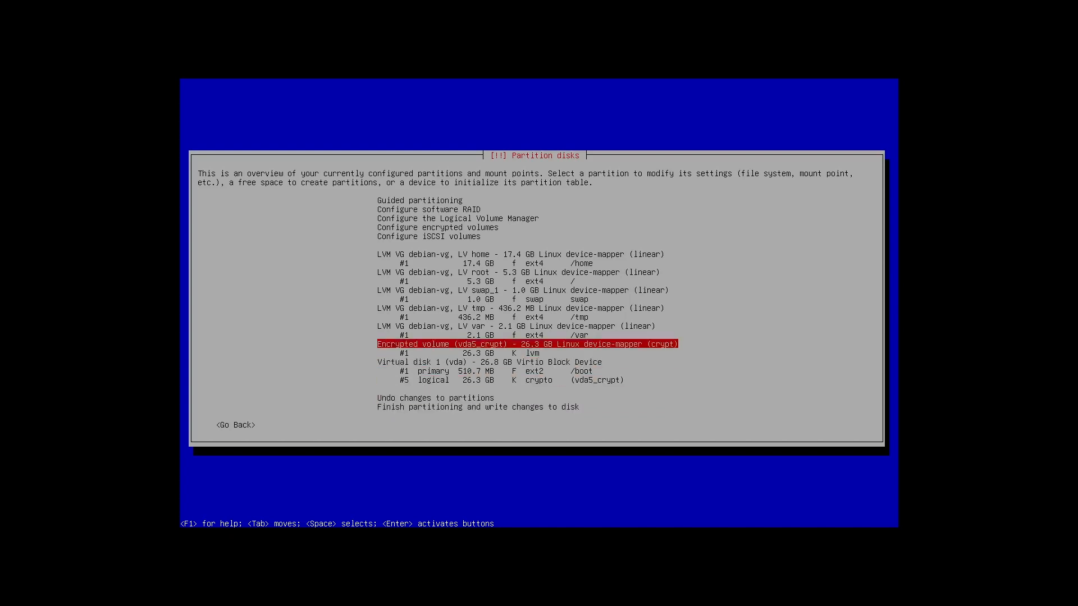
{"action": "key", "text": "Up"}
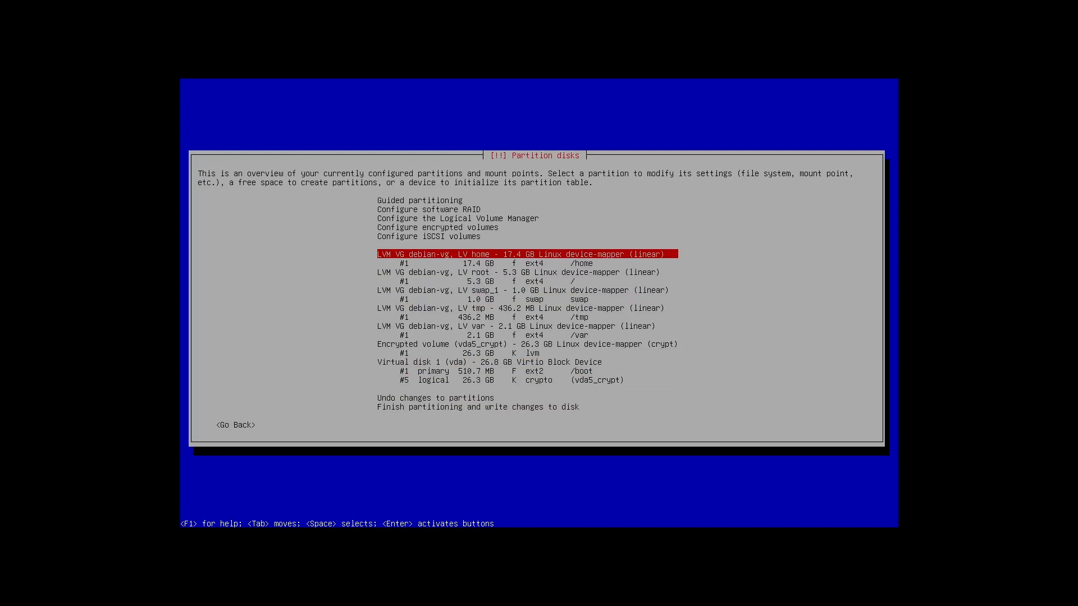
{"action": "key", "text": "Down"}
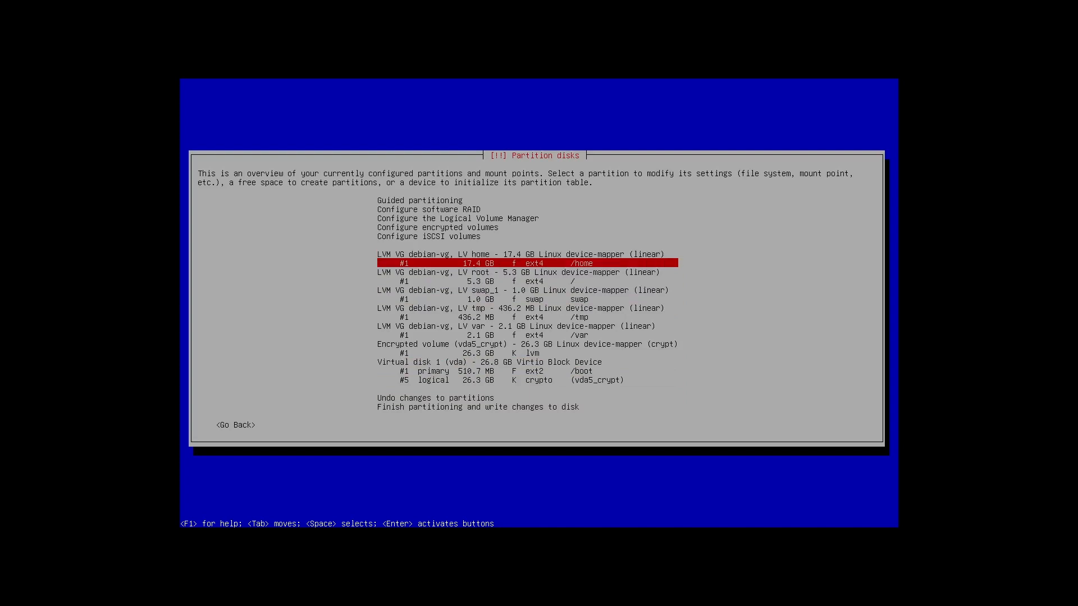
{"action": "key", "text": "Down"}
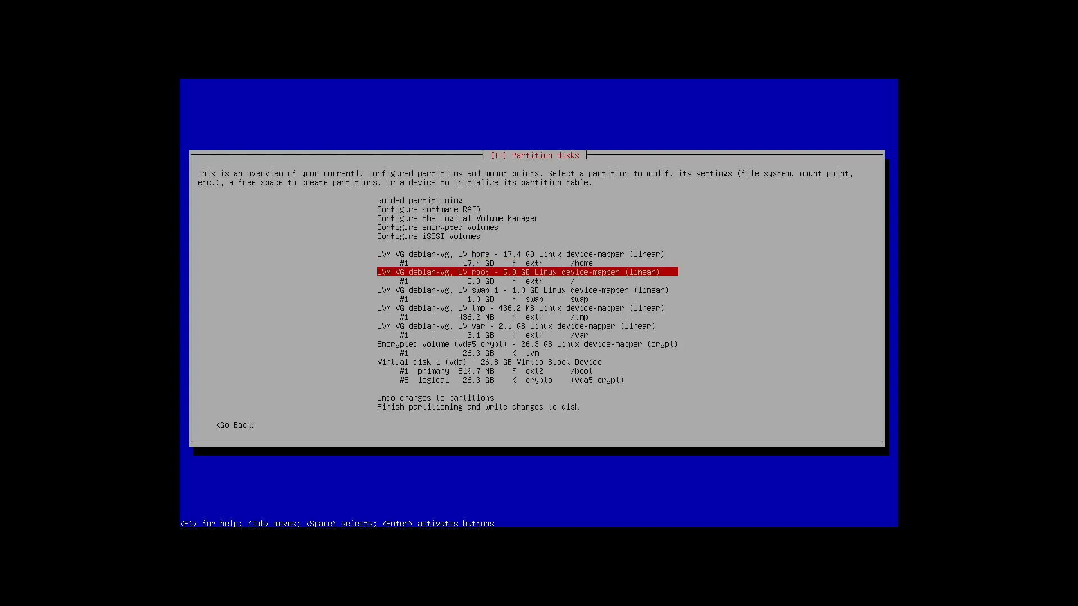
{"action": "key", "text": "Down"}
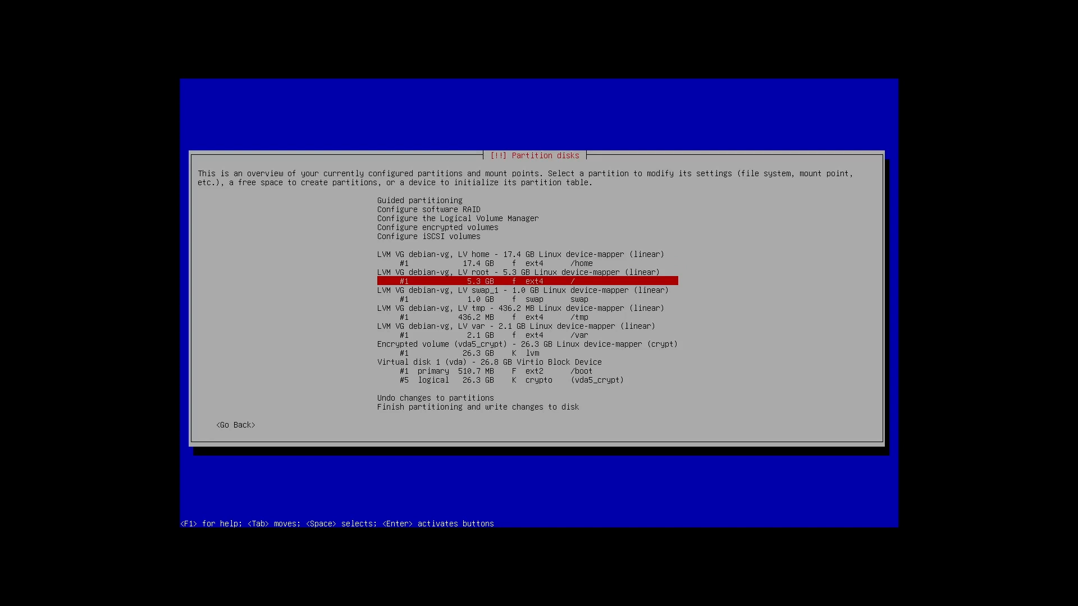
{"action": "key", "text": "Down"}
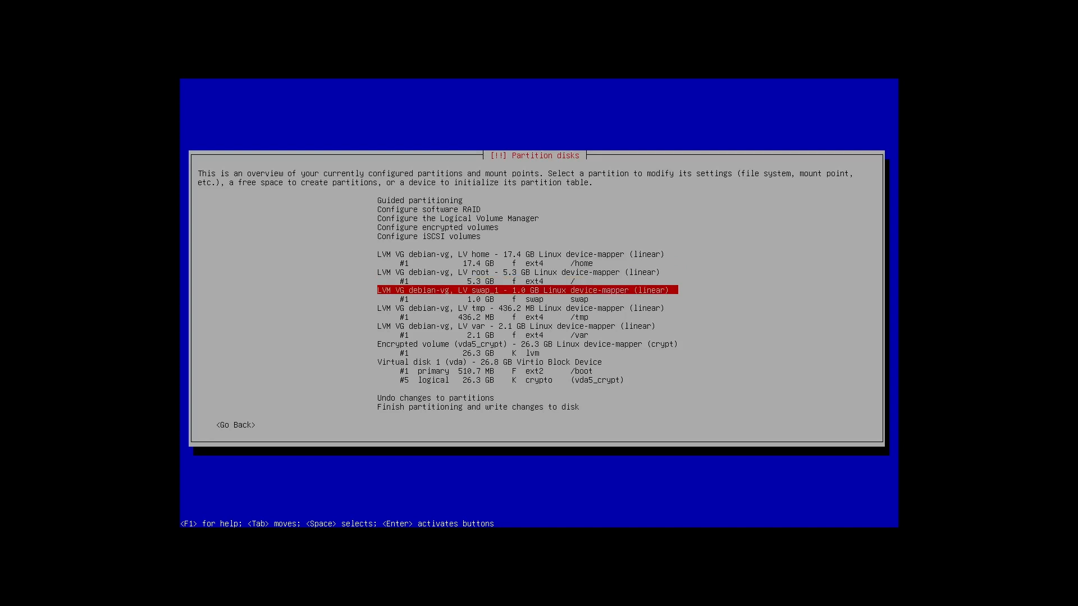
{"action": "key", "text": "Down"}
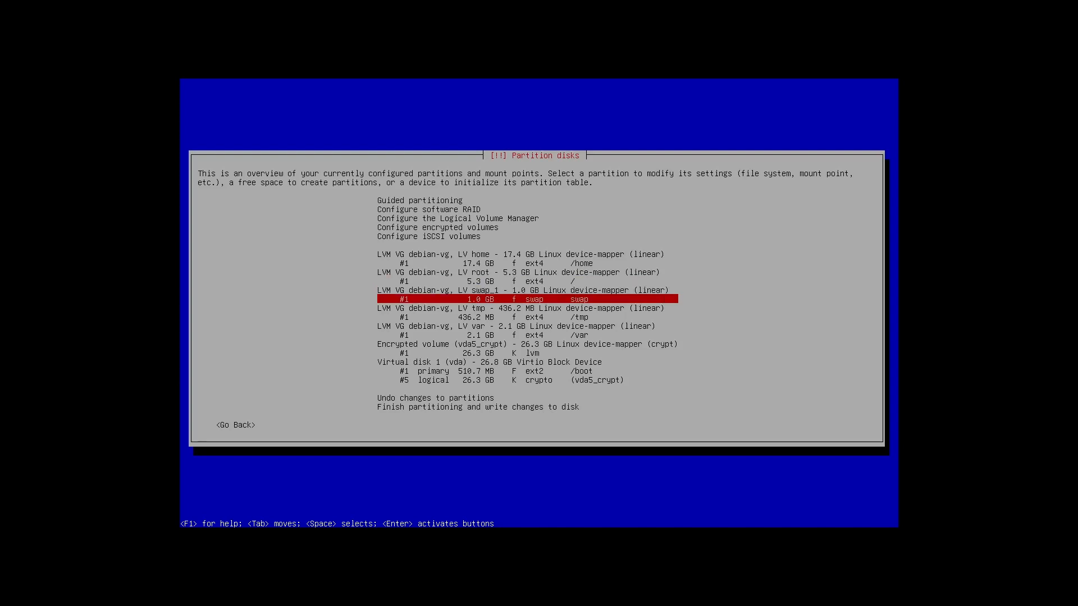
{"action": "key", "text": "Down"}
{"action": "key", "text": "Down"}
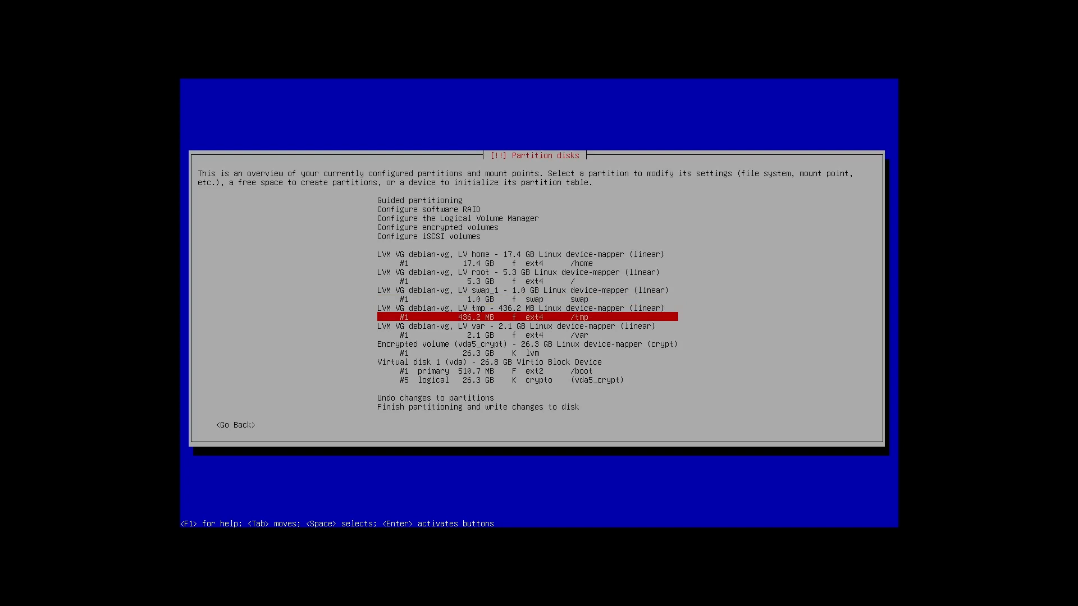
{"action": "key", "text": "Down"}
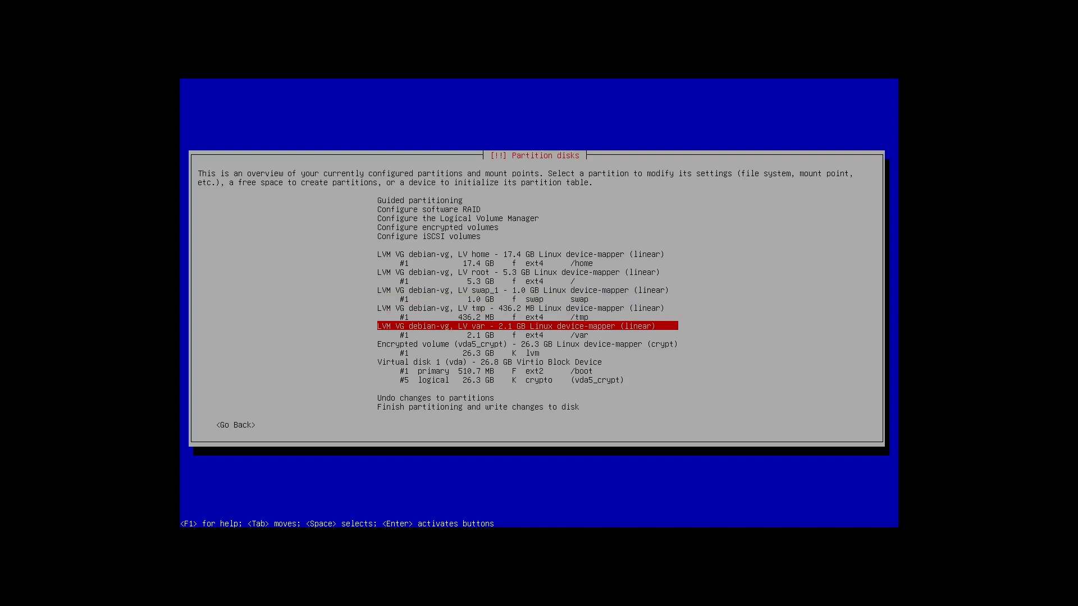
{"action": "key", "text": "Down"}
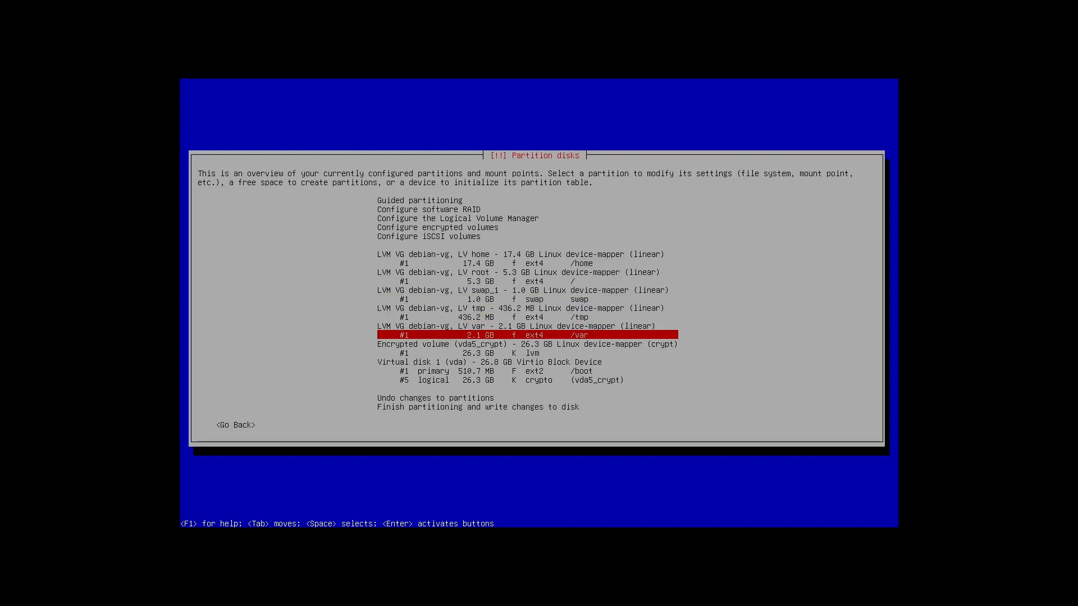
{"action": "key", "text": "Down"}
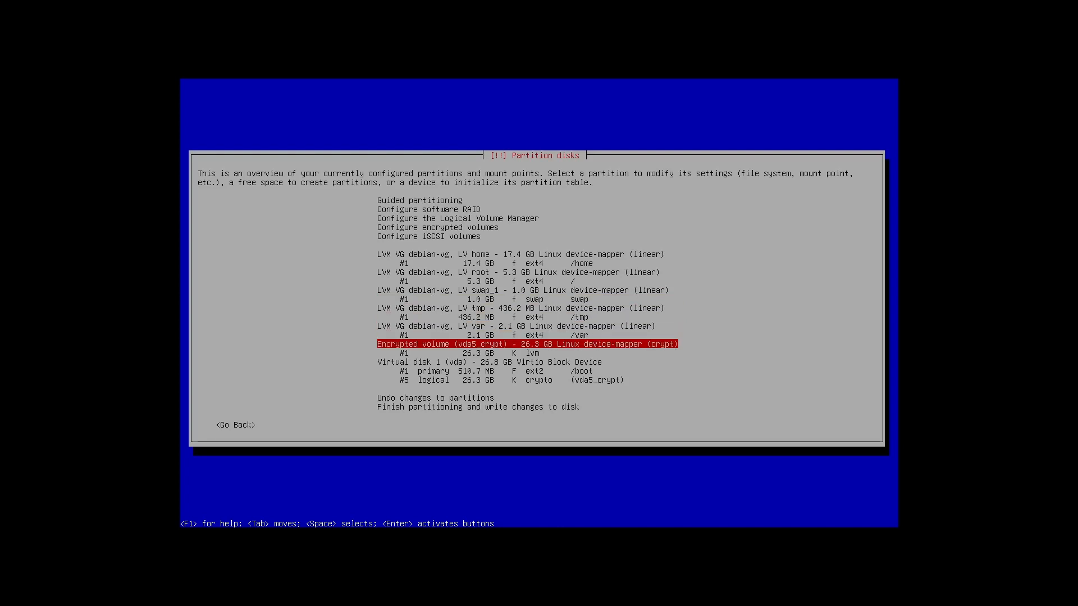
{"action": "key", "text": "Down"}
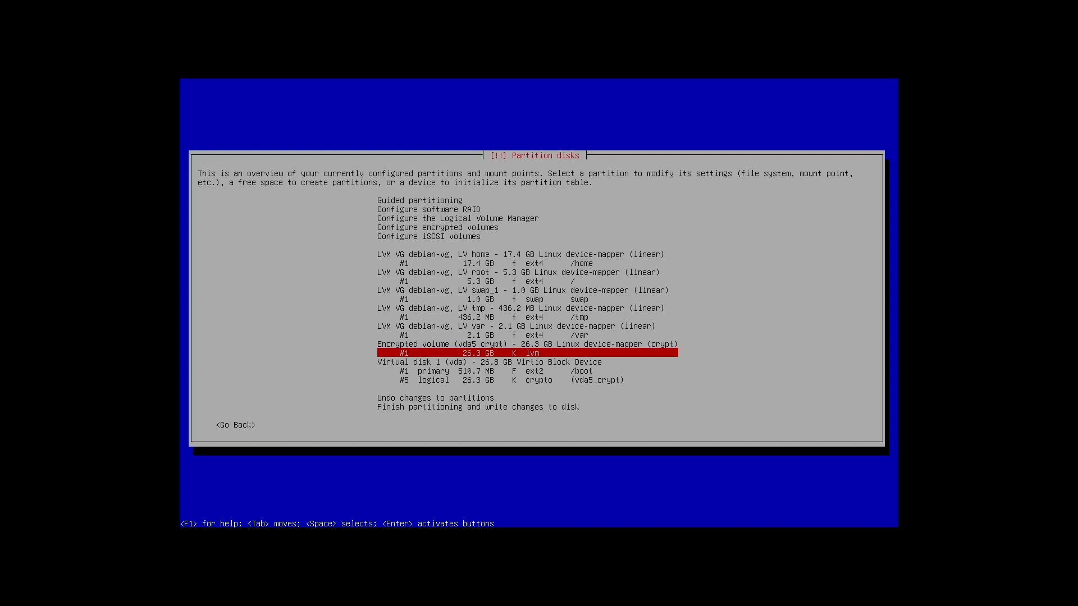
{"action": "key", "text": "Down"}
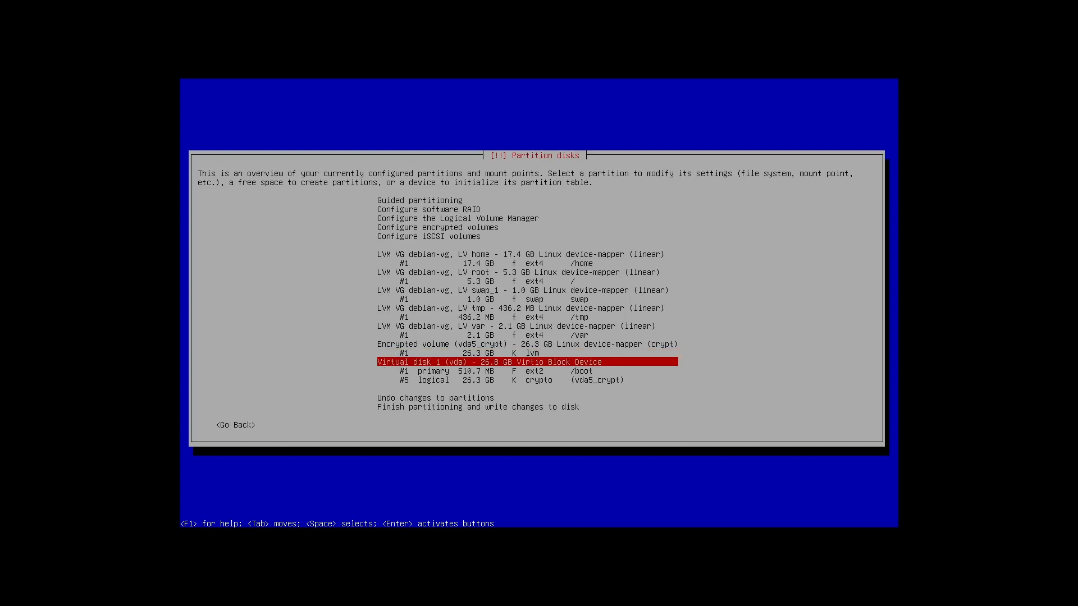
{"action": "key", "text": "Down"}
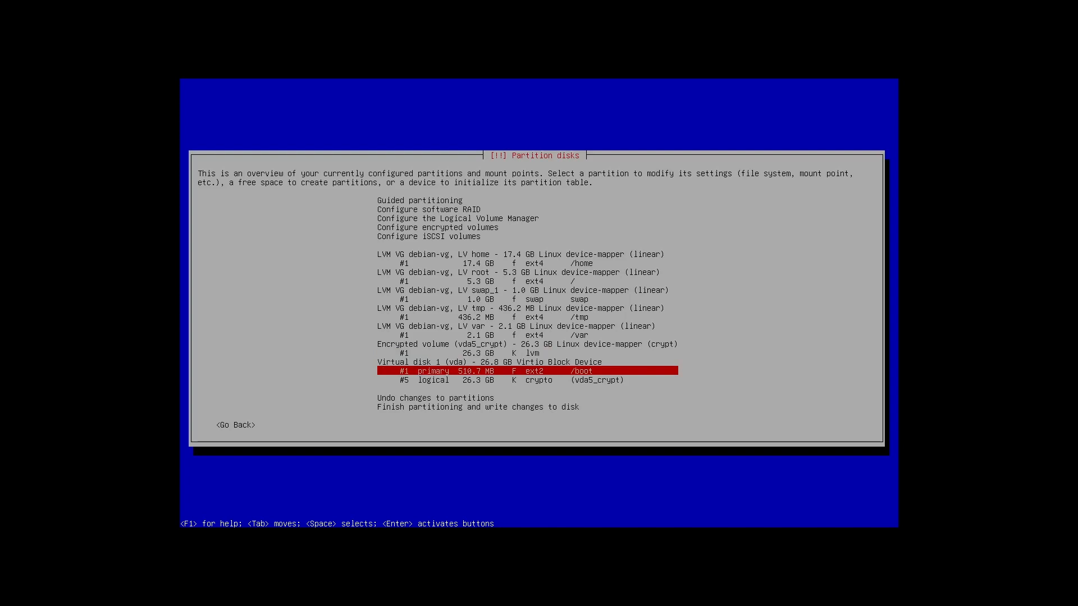
{"action": "key", "text": "Down"}
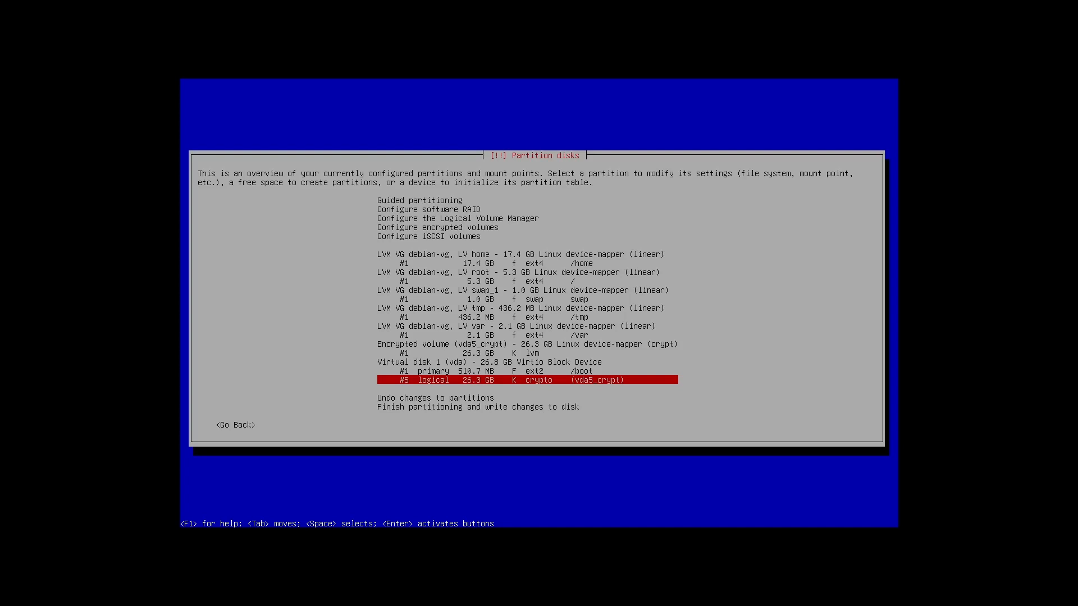
Finish partitioning and write the changes to disk, formatting the debian-vg logical volumes
{"action": "key", "text": "Down"}
{"action": "key", "text": "Down"}
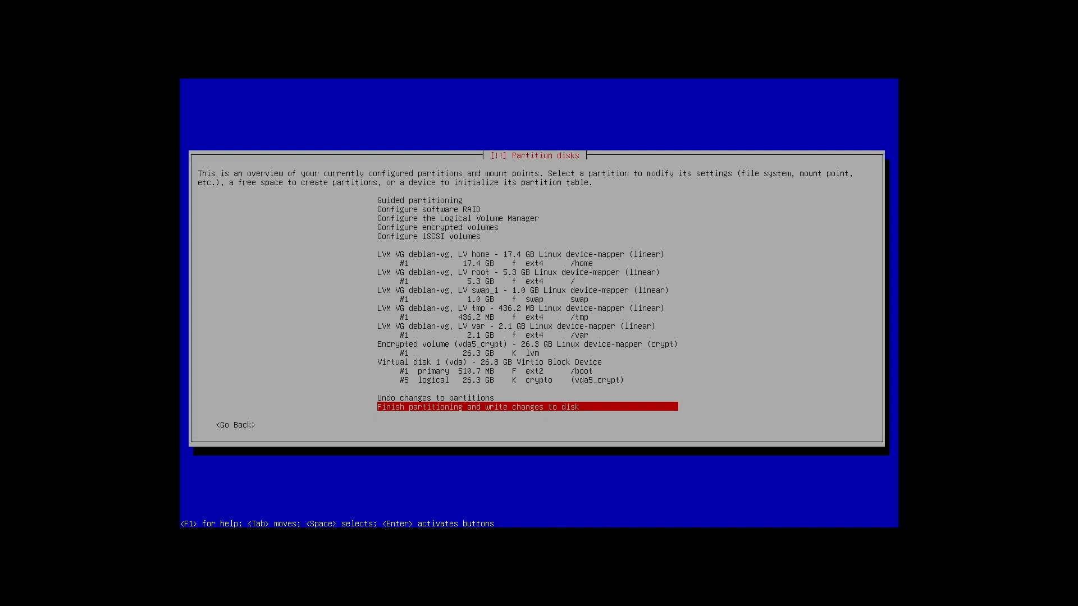
{"action": "key", "text": "Return"}
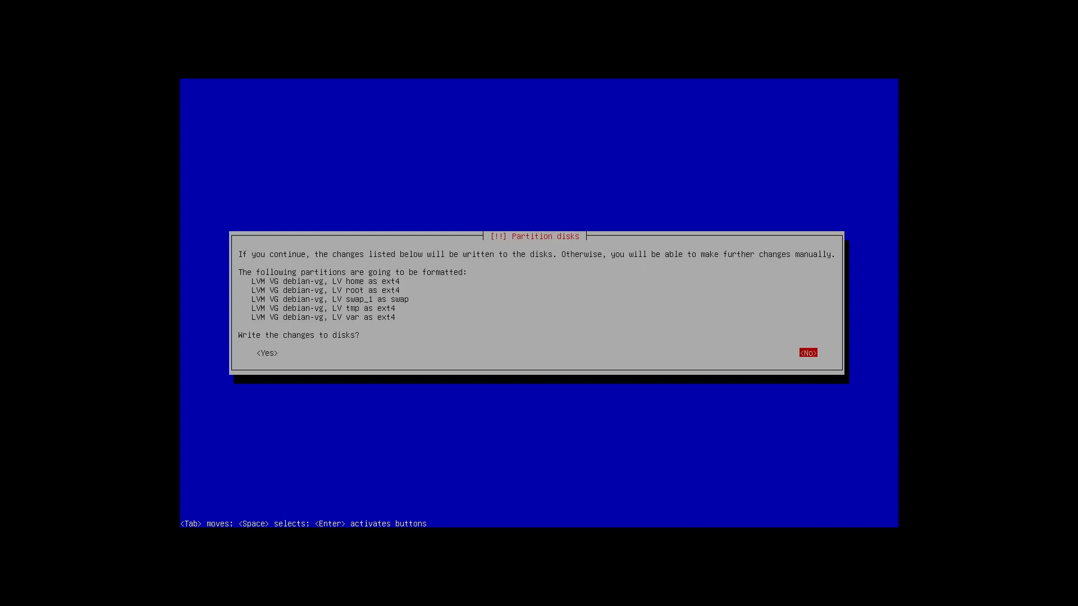
{"action": "key", "text": "Tab"}
{"action": "key", "text": "Return"}
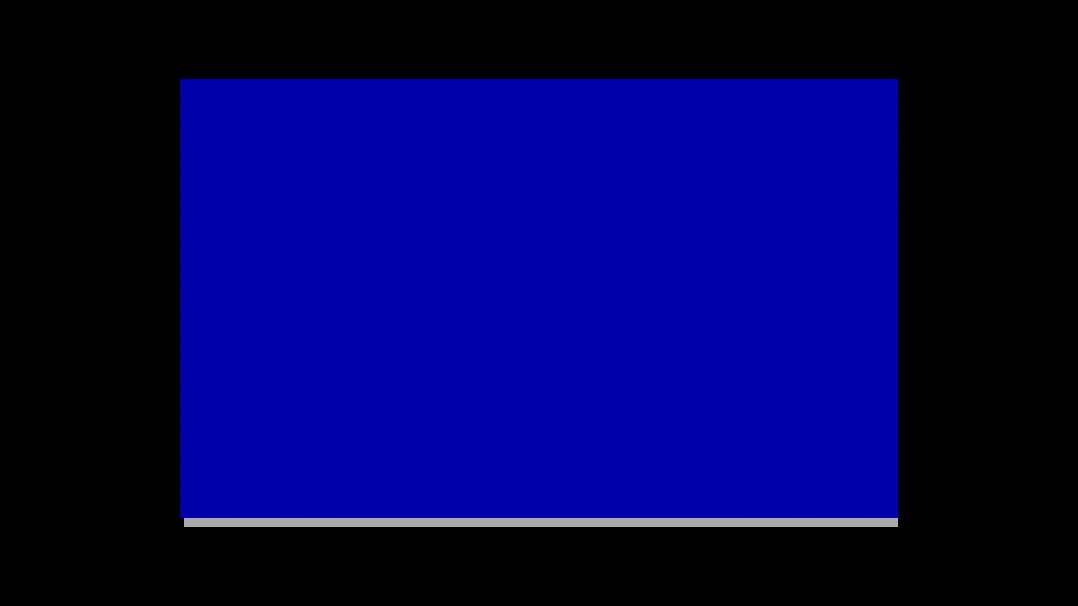
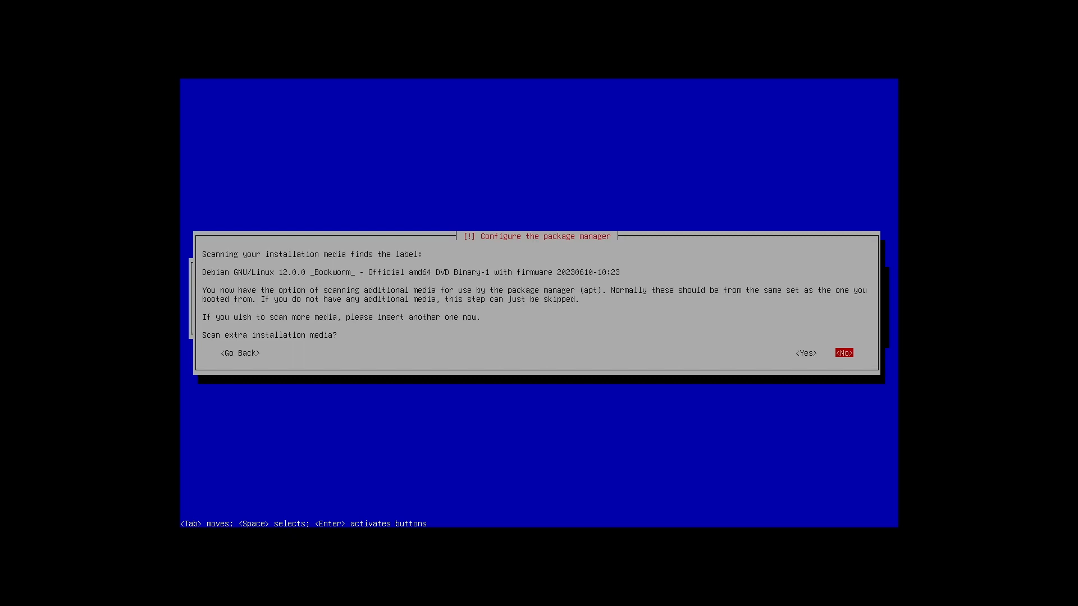
Decline scanning extra installation media and choose to use a network mirror for the package manager
{"action": "key", "text": "Return"}
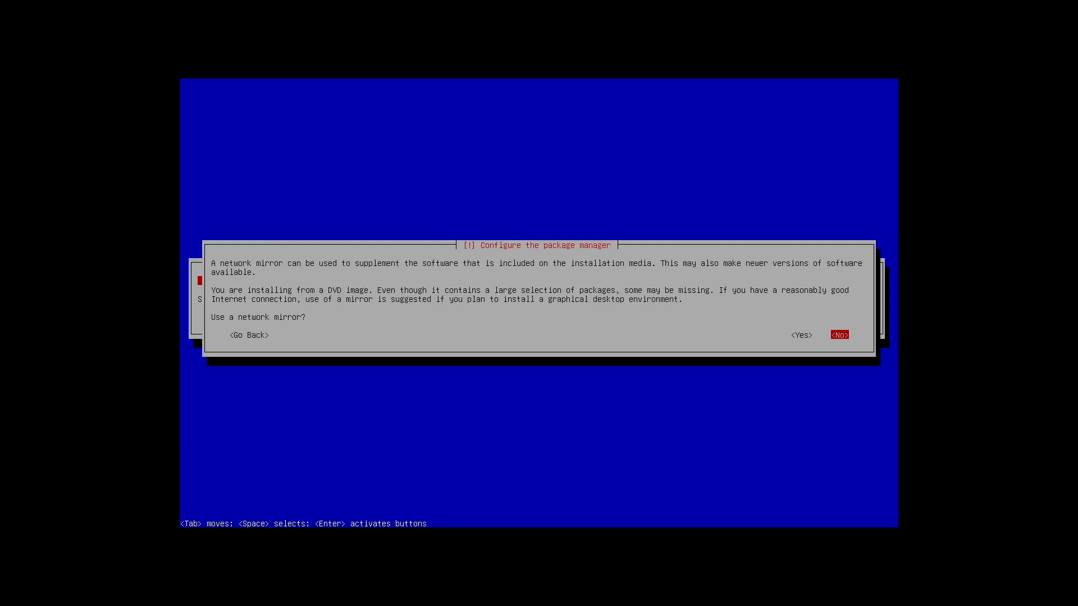
{"action": "key", "text": "Left"}
{"action": "key", "text": "Return"}
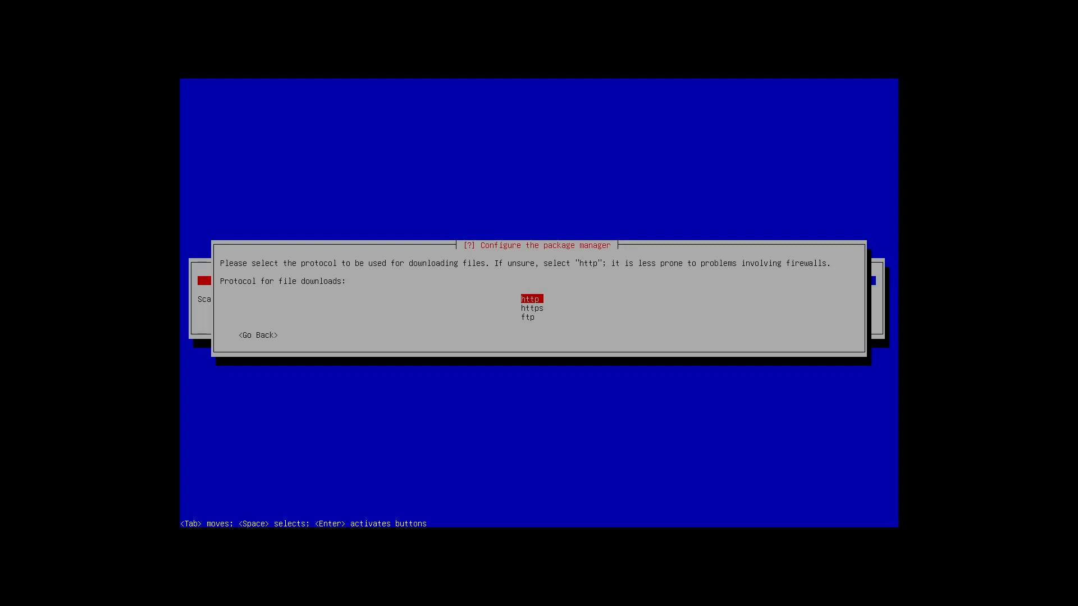
Set the package mirror to deb.debian.org for India over http, leaving the HTTP proxy blank
{"action": "key", "text": "Return"}
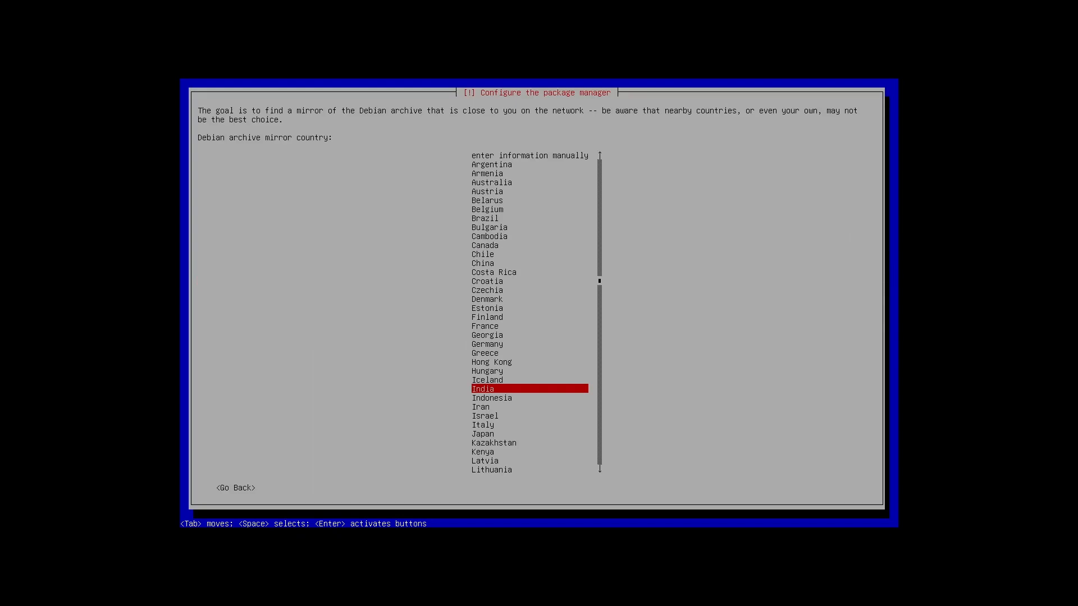
{"action": "key", "text": "Return"}
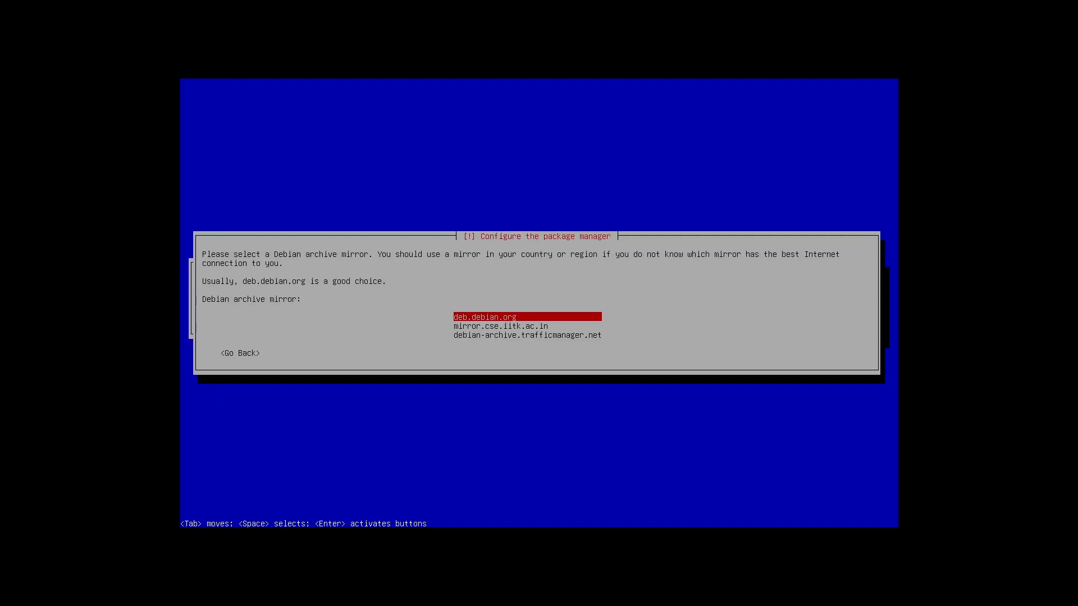
{"action": "key", "text": "Return"}
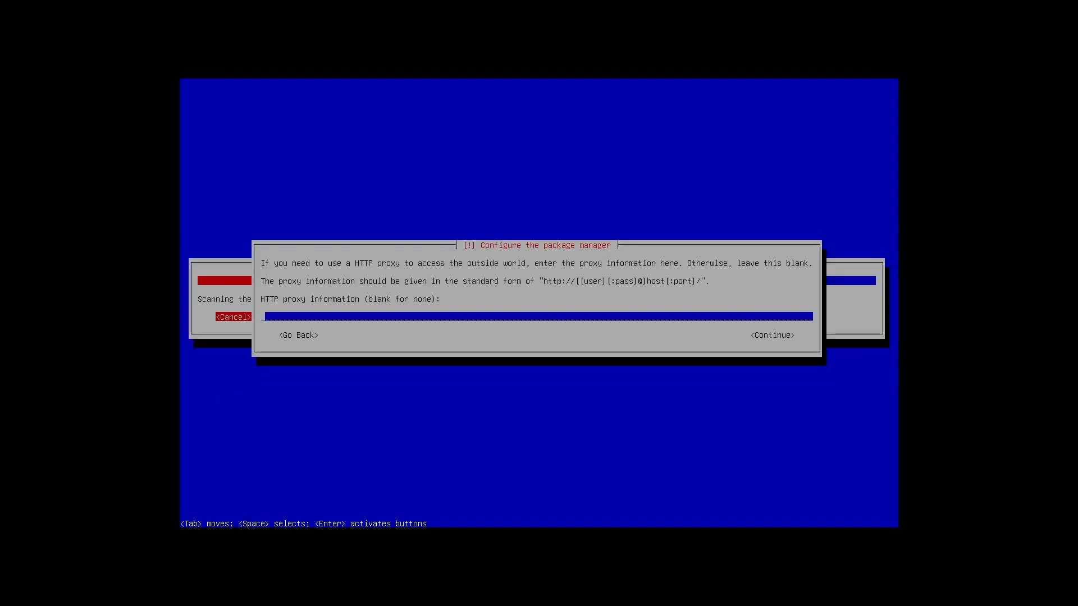
{"action": "key", "text": "Return"}
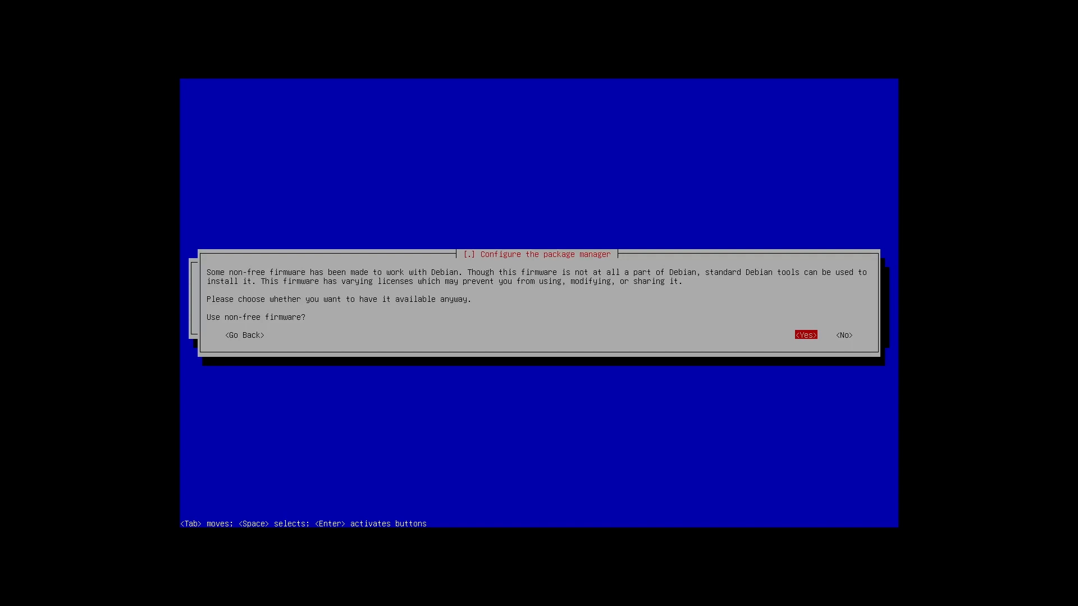
Allow non-free firmware and non-free software, and disable source repositories in APT
{"action": "key", "text": "Return"}
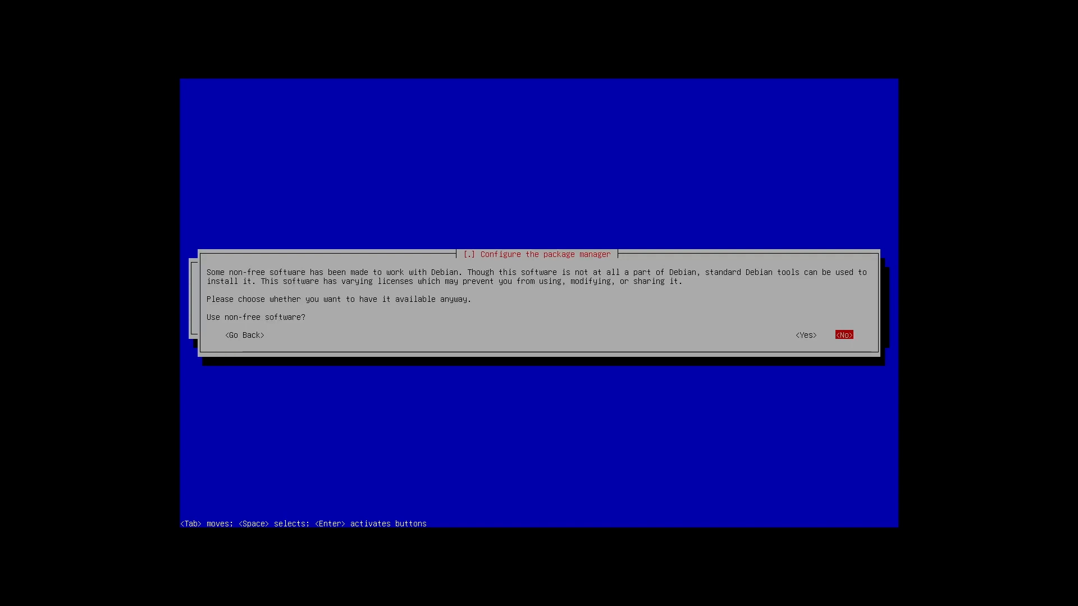
{"action": "key", "text": "Left"}
{"action": "key", "text": "Return"}
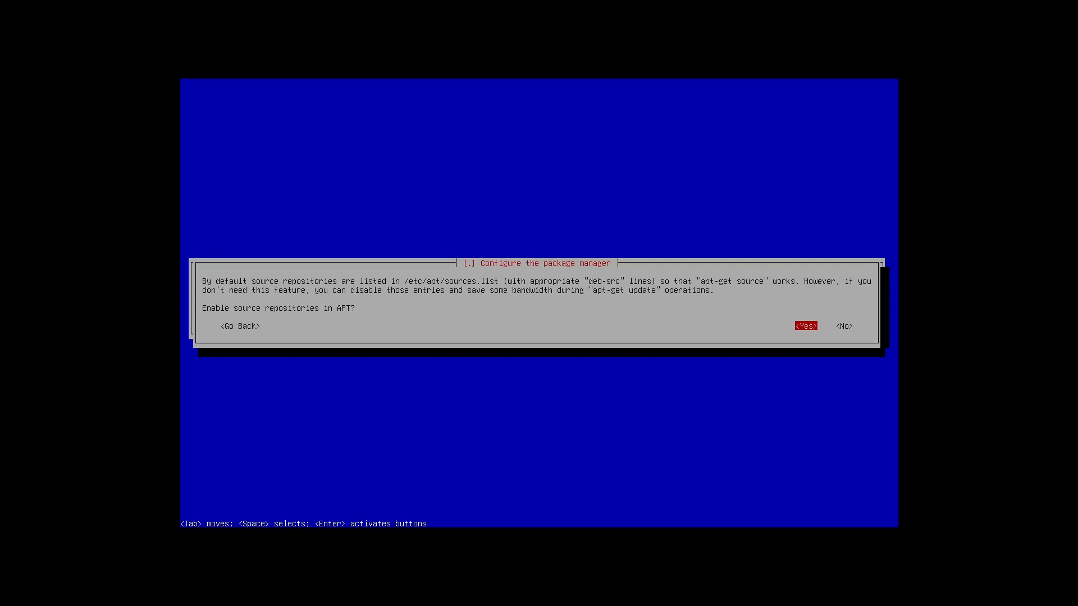
{"action": "key", "text": "Tab"}
{"action": "key", "text": "Return"}
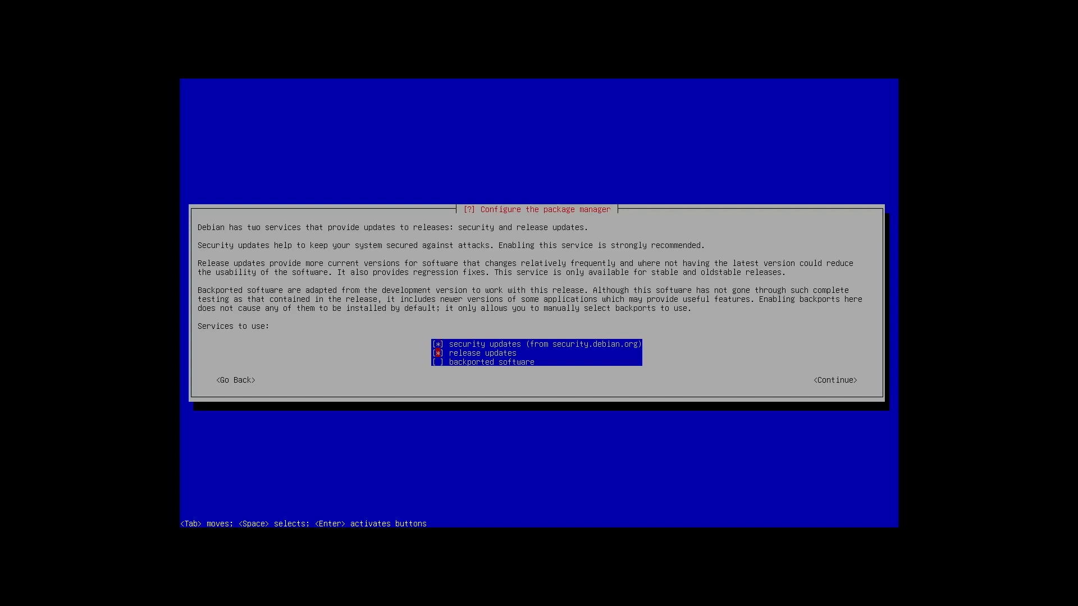
Enable backported software alongside security updates and release updates, and finish configuring the package manager
{"action": "key", "text": "Down"}
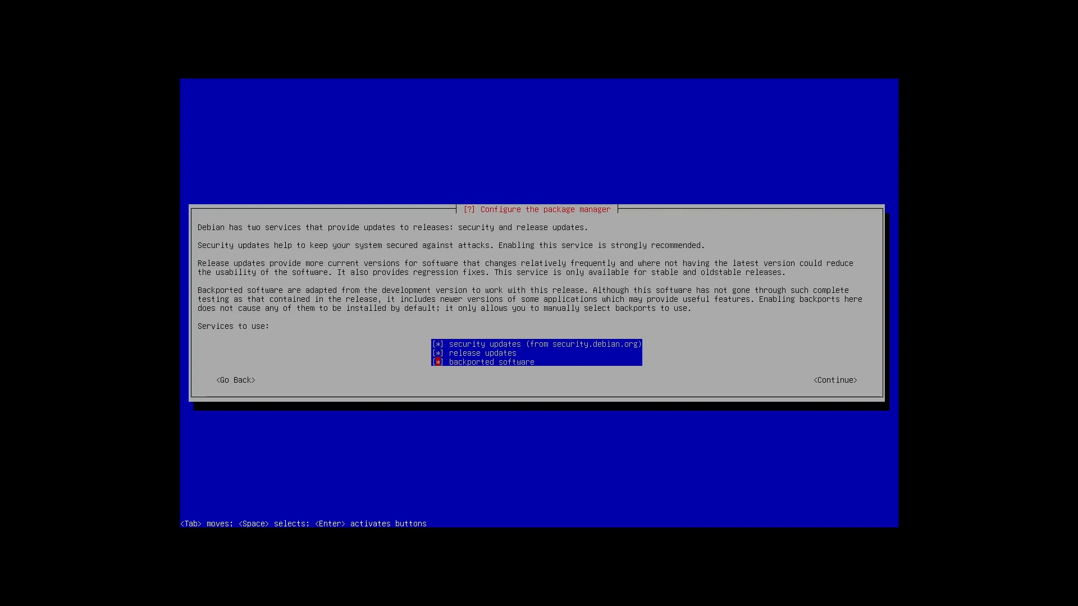
{"action": "key", "text": "Tab"}
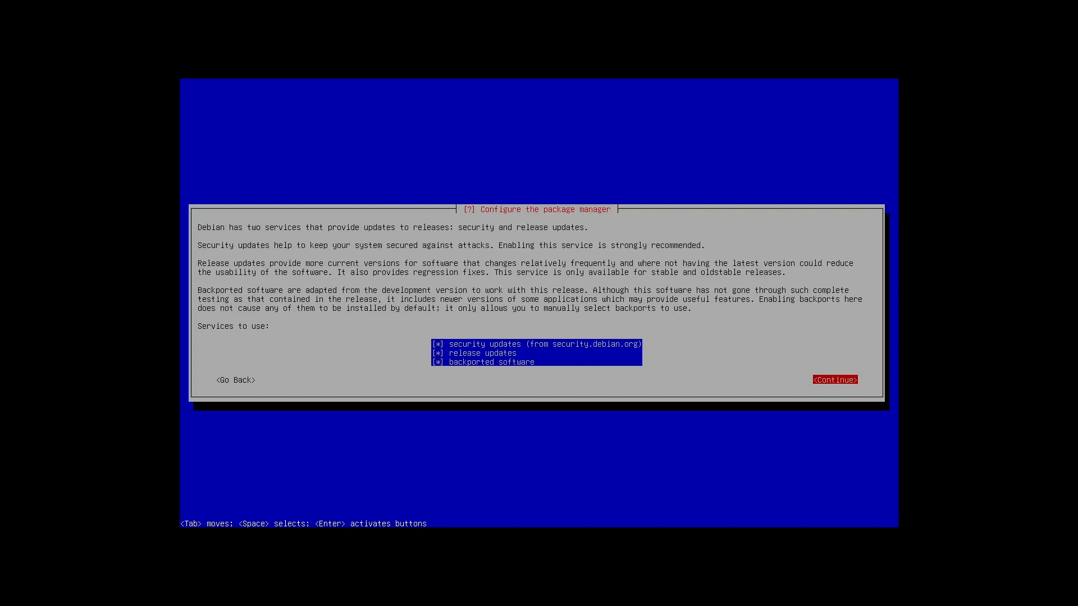
{"action": "key", "text": "Return"}
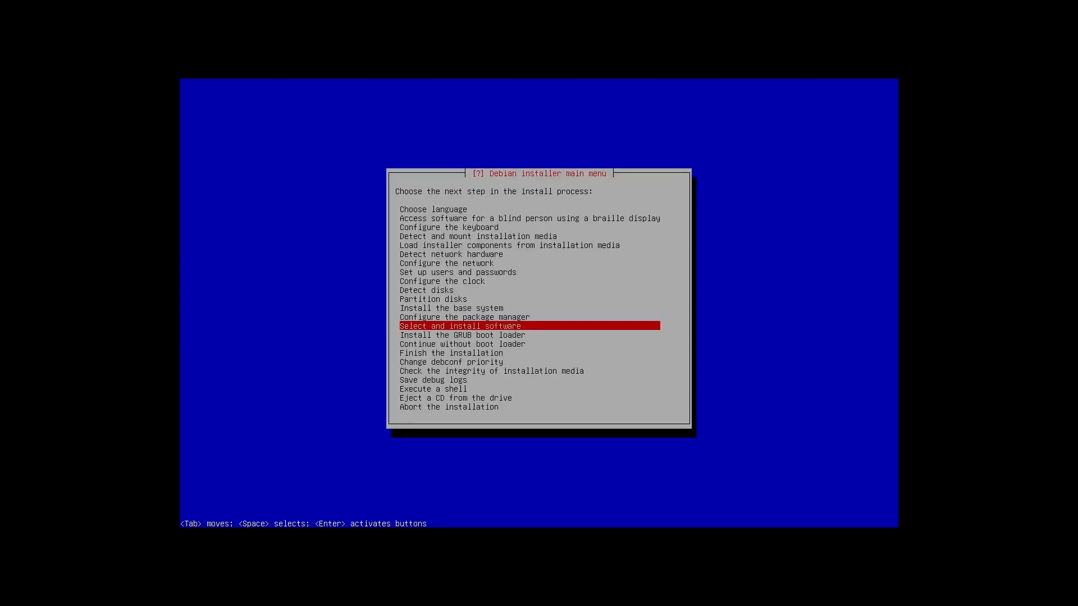
Start selecting and installing software with no automatic updates, and agree to participate in the package usage survey
{"action": "key", "text": "Return"}
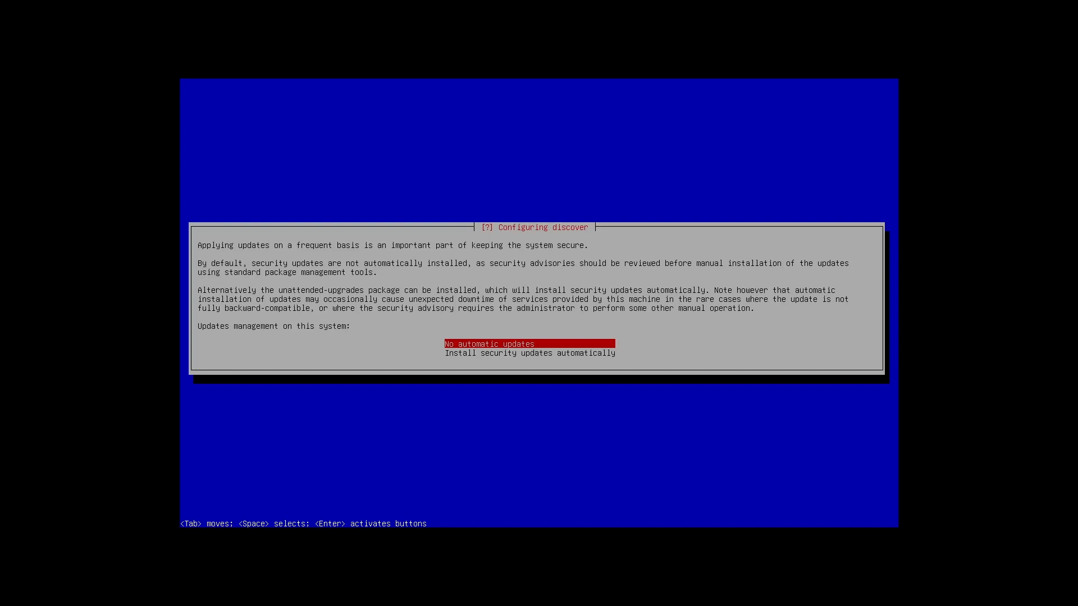
{"action": "key", "text": "Return"}
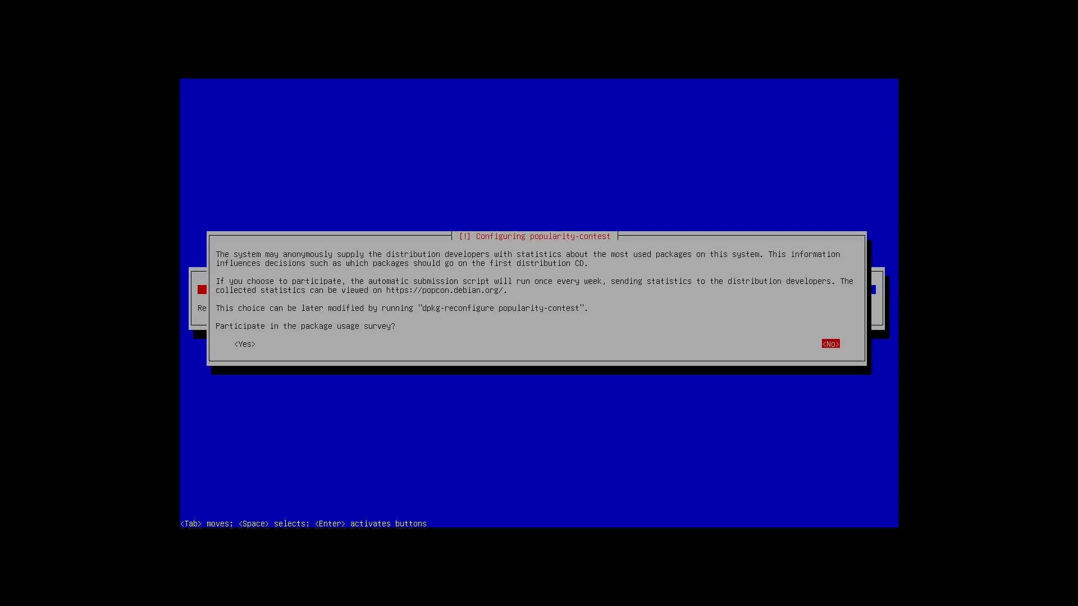
{"action": "key", "text": "Tab"}
{"action": "key", "text": "Return"}
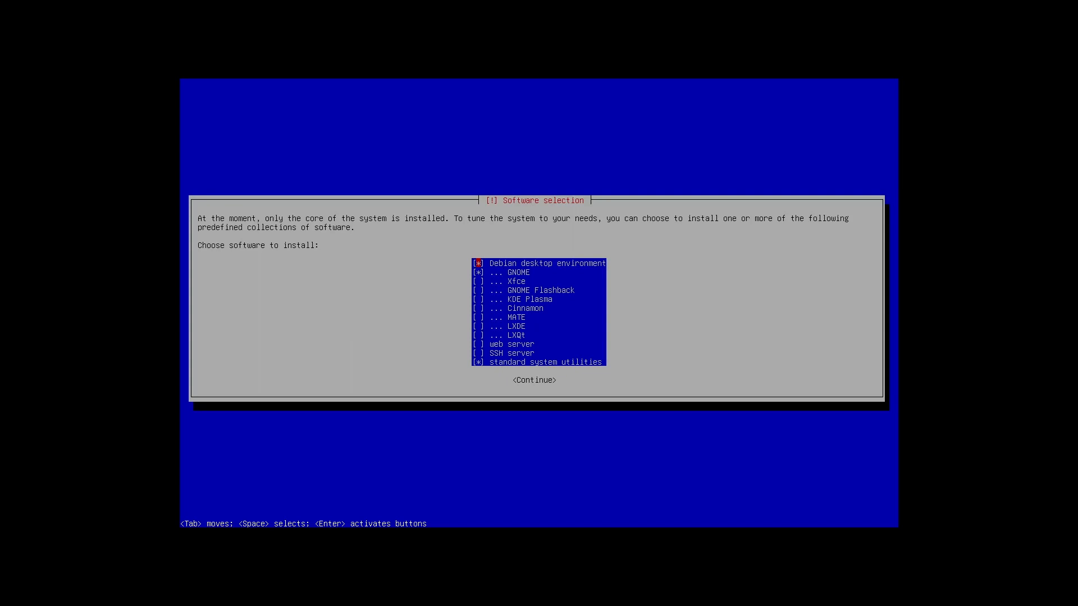
Look through the software collections and install the preselected Debian desktop environment with GNOME and the standard system utilities
{"action": "key", "text": "Down"}
{"action": "key", "text": "Down"}
{"action": "key", "text": "Down"}
{"action": "key", "text": "Down"}
{"action": "key", "text": "Down"}
{"action": "key", "text": "Down"}
{"action": "key", "text": "Down"}
{"action": "key", "text": "Down"}
{"action": "key", "text": "Up"}
{"action": "key", "text": "Up"}
{"action": "key", "text": "Up"}
{"action": "key", "text": "Up"}
{"action": "key", "text": "Up"}
{"action": "key", "text": "Up"}
{"action": "key", "text": "Up"}
{"action": "key", "text": "Tab"}
{"action": "key", "text": "Return"}
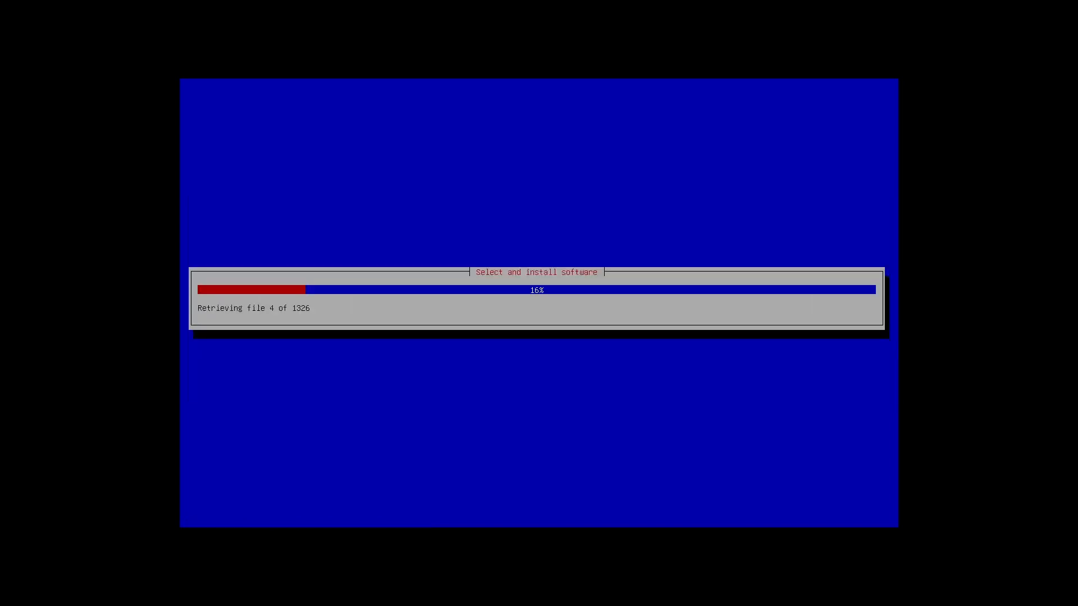
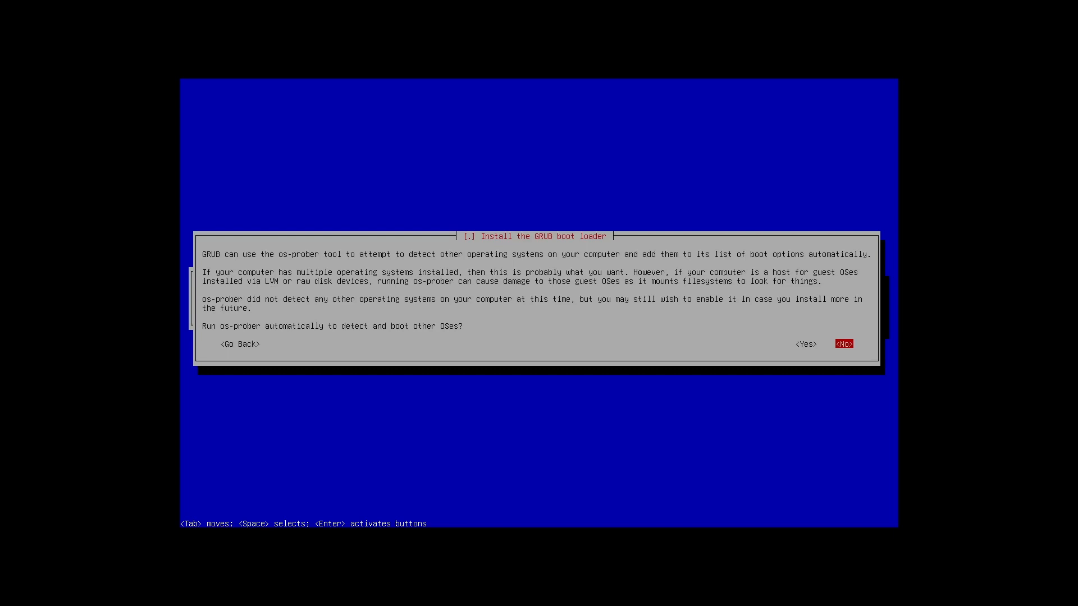
Decline running os-prober automatically and install the GRUB boot loader to the primary drive on /dev/vda
{"action": "key", "text": "Return"}
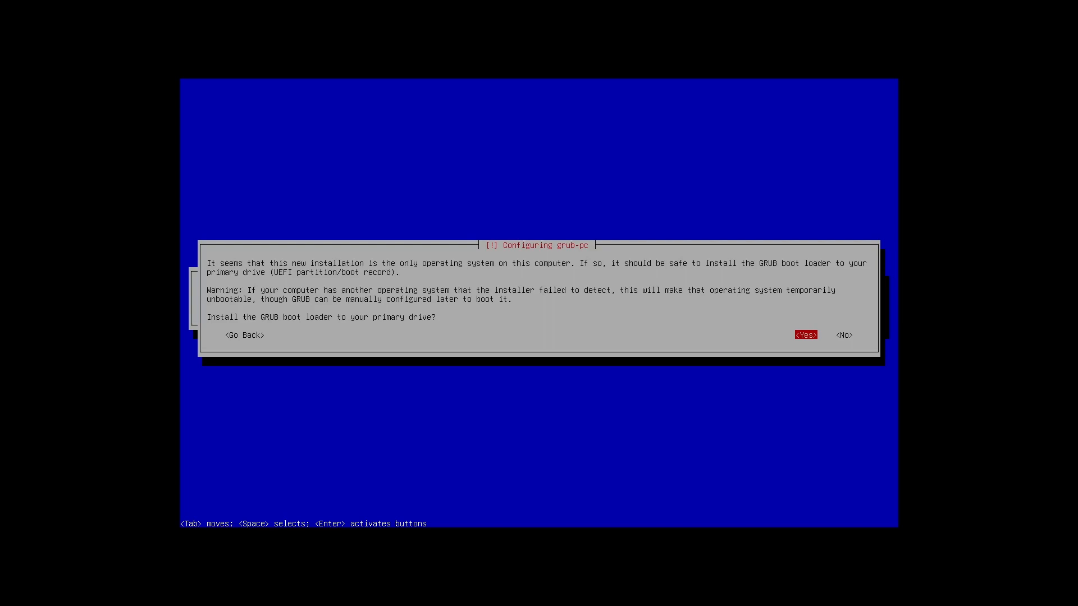
{"action": "key", "text": "Return"}
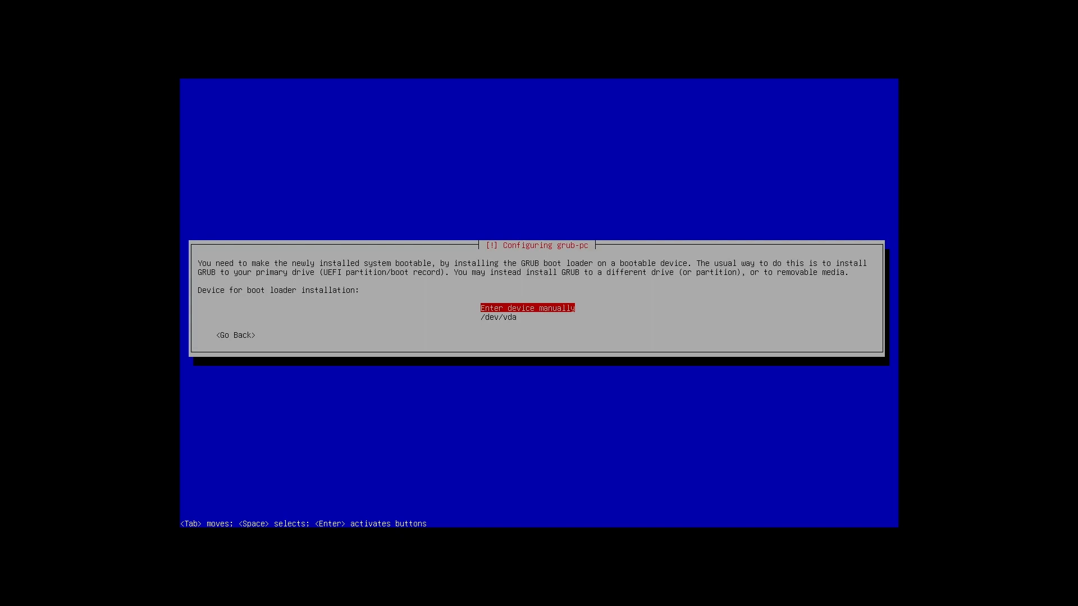
{"action": "key", "text": "Down"}
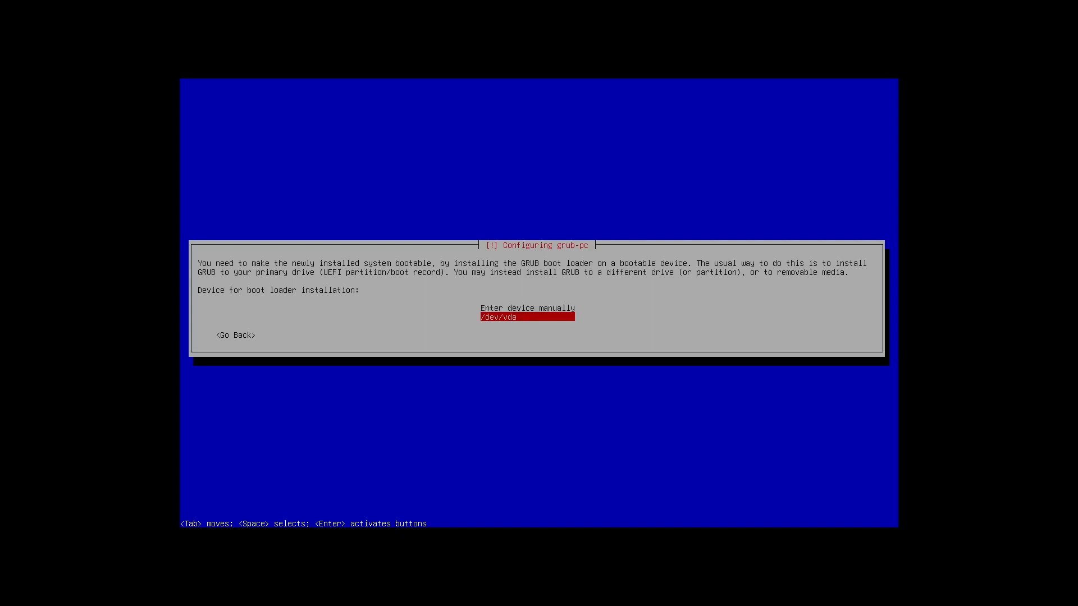
{"action": "key", "text": "Return"}
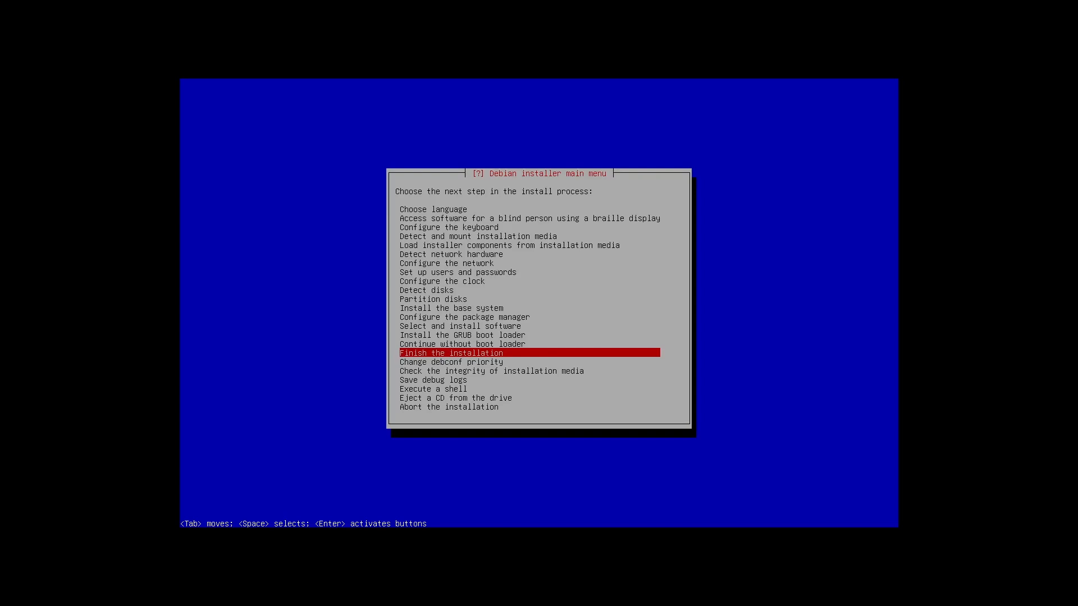
Start finishing the installation and confirm that the system clock is set to UTC
{"action": "key", "text": "Return"}
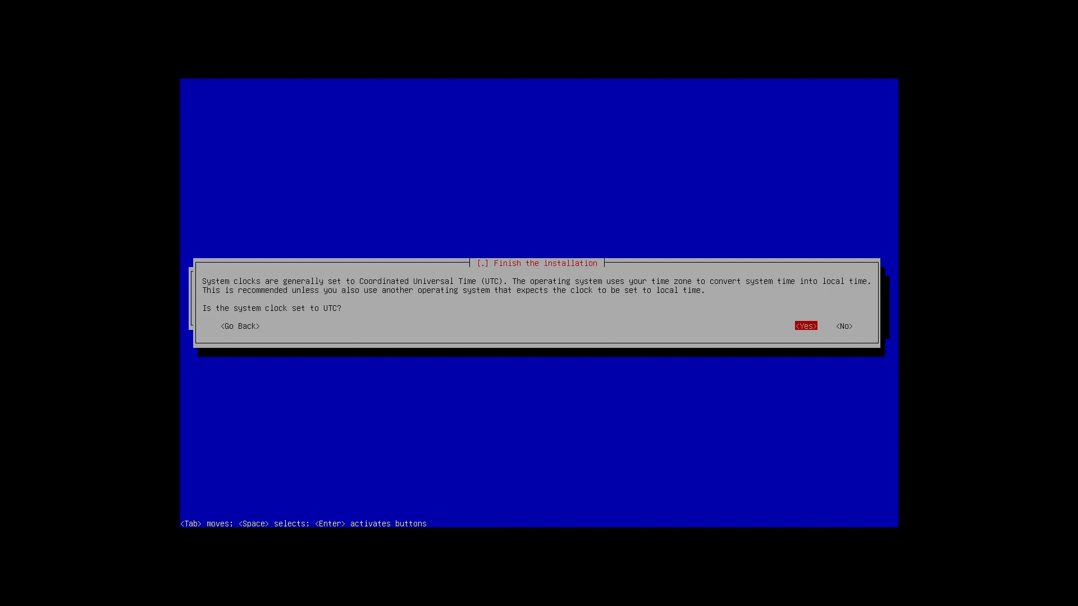
{"action": "key", "text": "Return"}
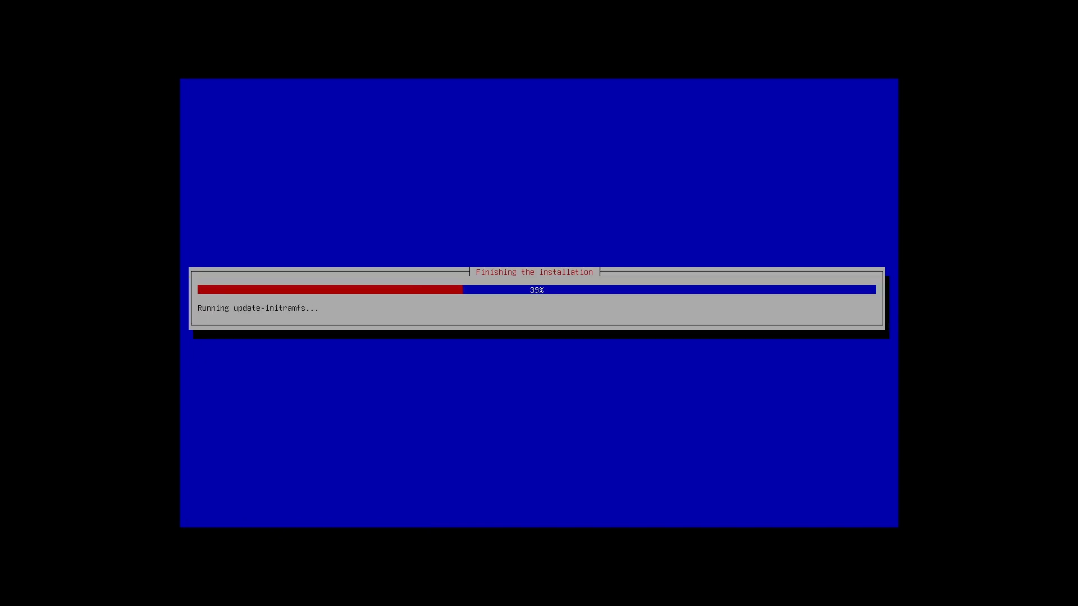